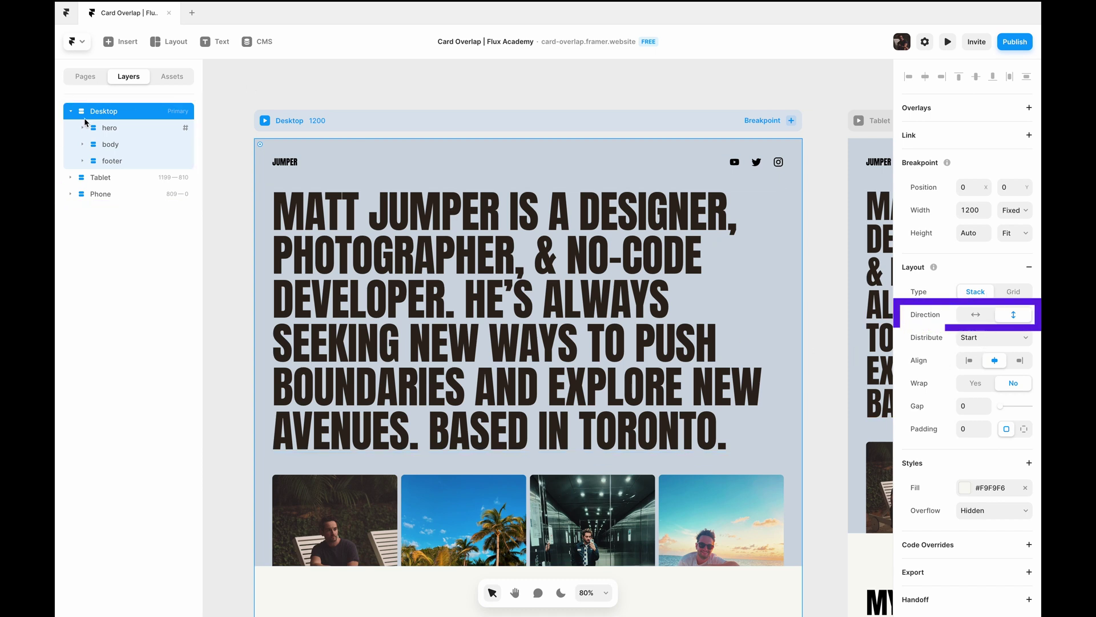
Inspect the hero section, expanding and collapsing its children, then inspect the footer section
{"action": "left_click", "coordinate": [109, 129]}
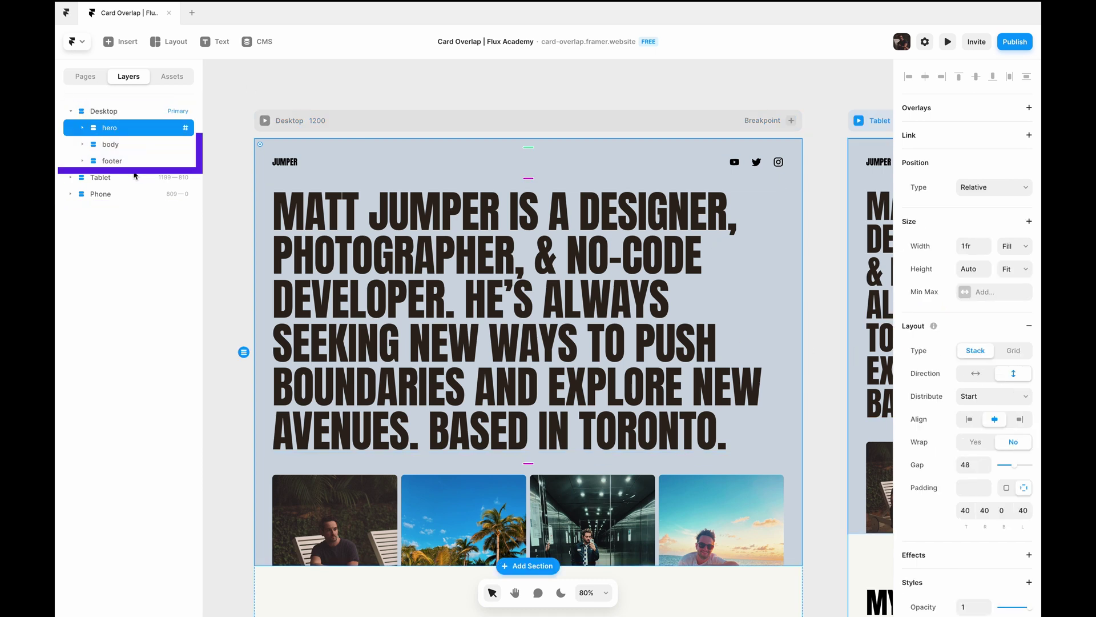
{"action": "left_click", "coordinate": [84, 130]}
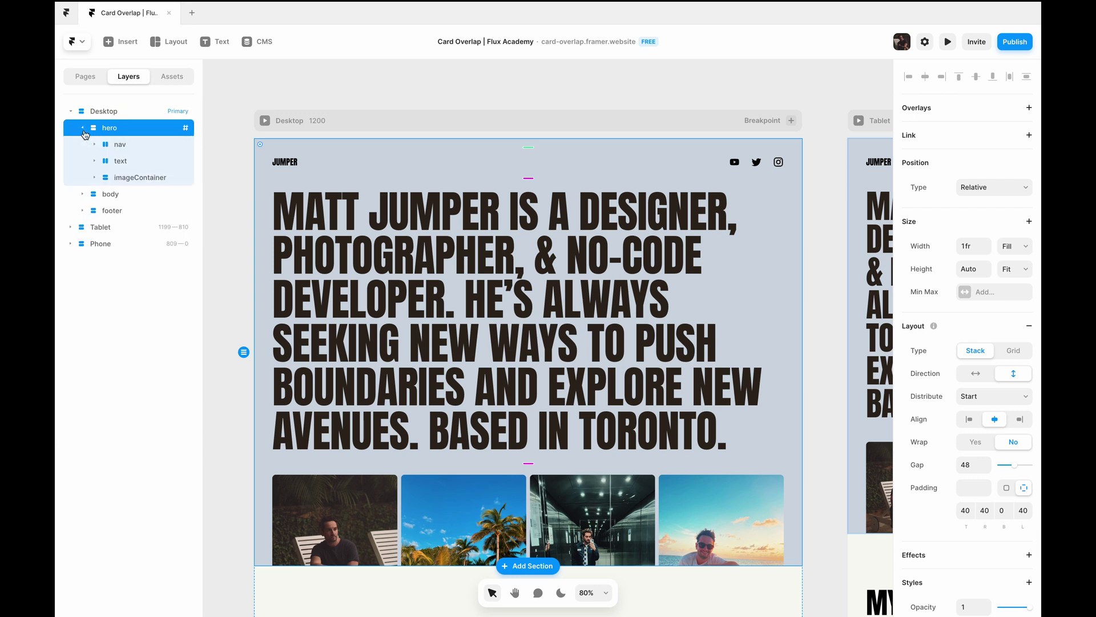
{"action": "left_click", "coordinate": [83, 131]}
{"action": "left_click", "coordinate": [107, 162]}
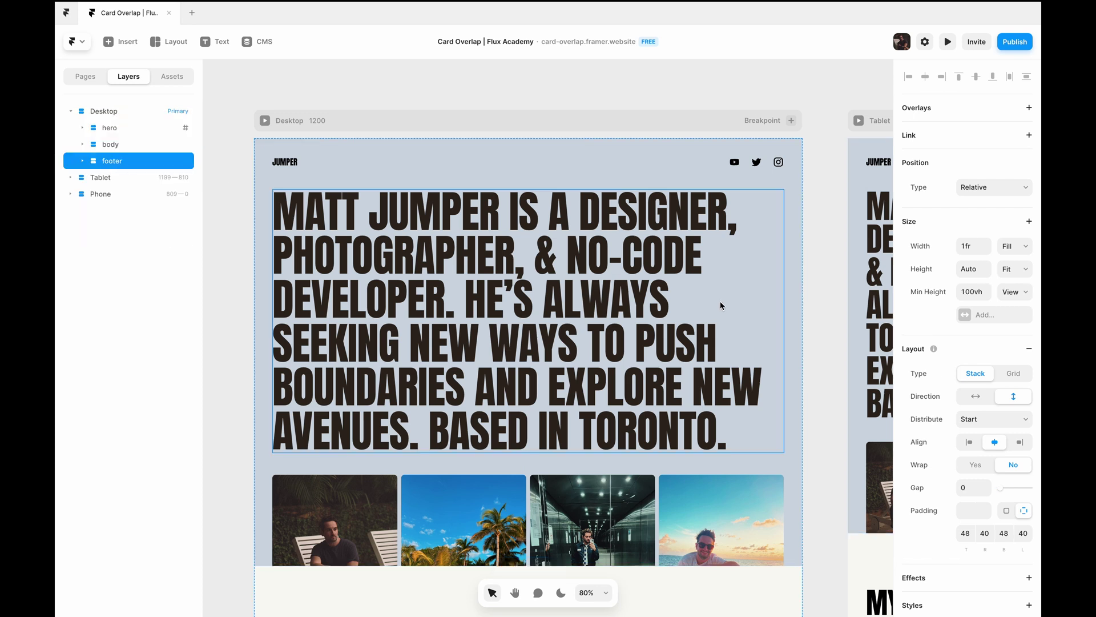
Scroll through the page, select the about section with its heading and cards, then deselect
{"action": "scroll", "coordinate": [723, 292], "scroll_direction": "down", "scroll_amount": 15}
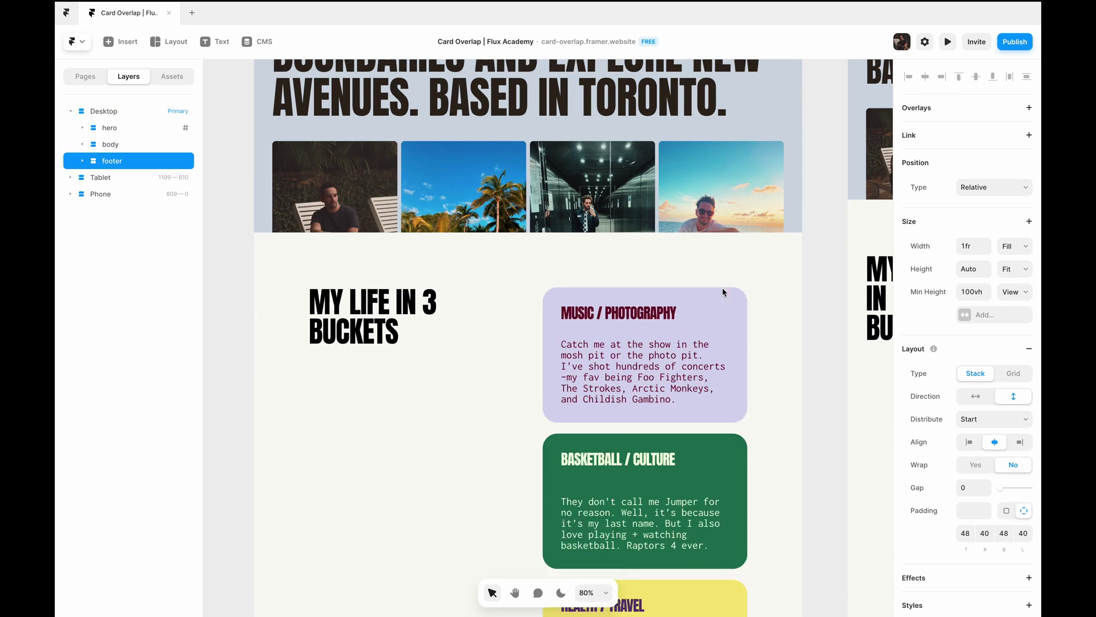
{"action": "scroll", "coordinate": [723, 292], "scroll_direction": "down", "scroll_amount": 2}
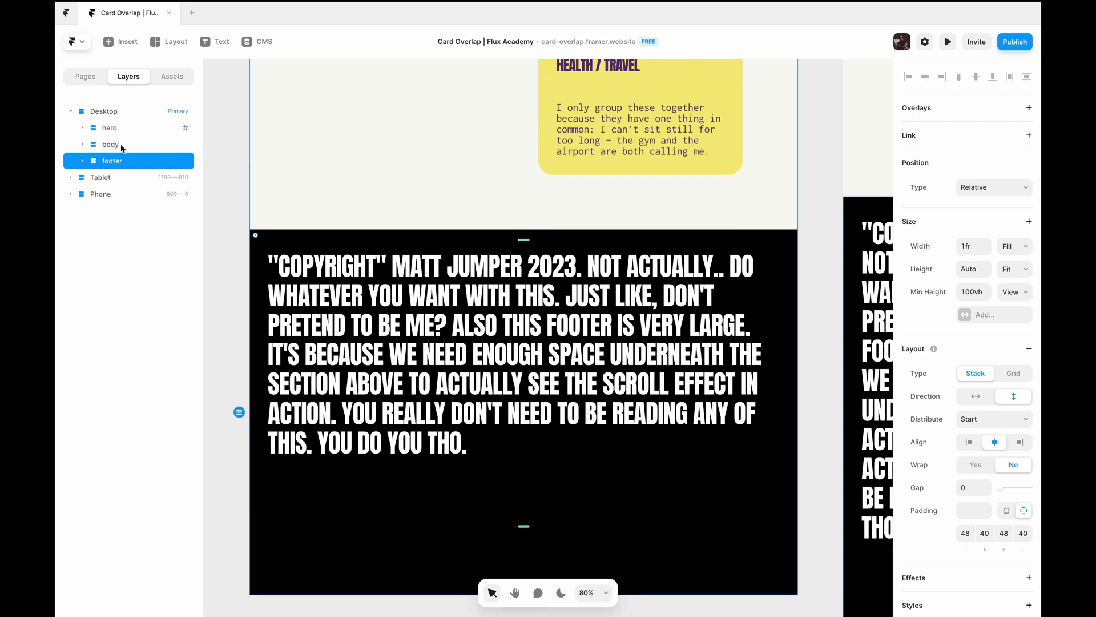
{"action": "scroll", "coordinate": [515, 229], "scroll_direction": "up", "scroll_amount": 3}
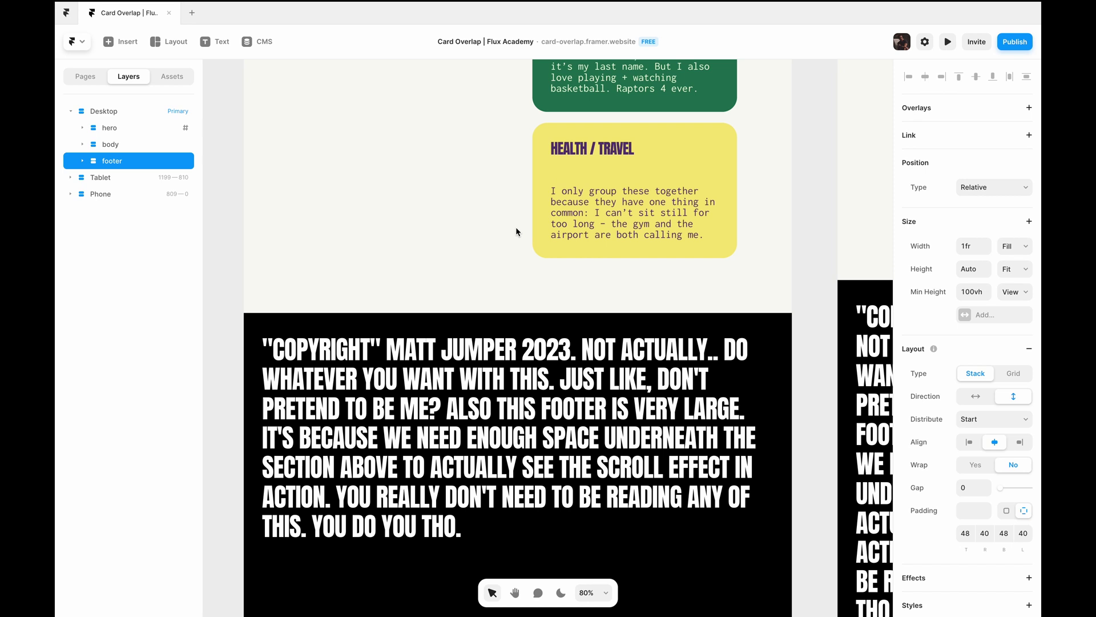
{"action": "scroll", "coordinate": [515, 227], "scroll_direction": "up", "scroll_amount": 2}
{"action": "left_click", "coordinate": [516, 227]}
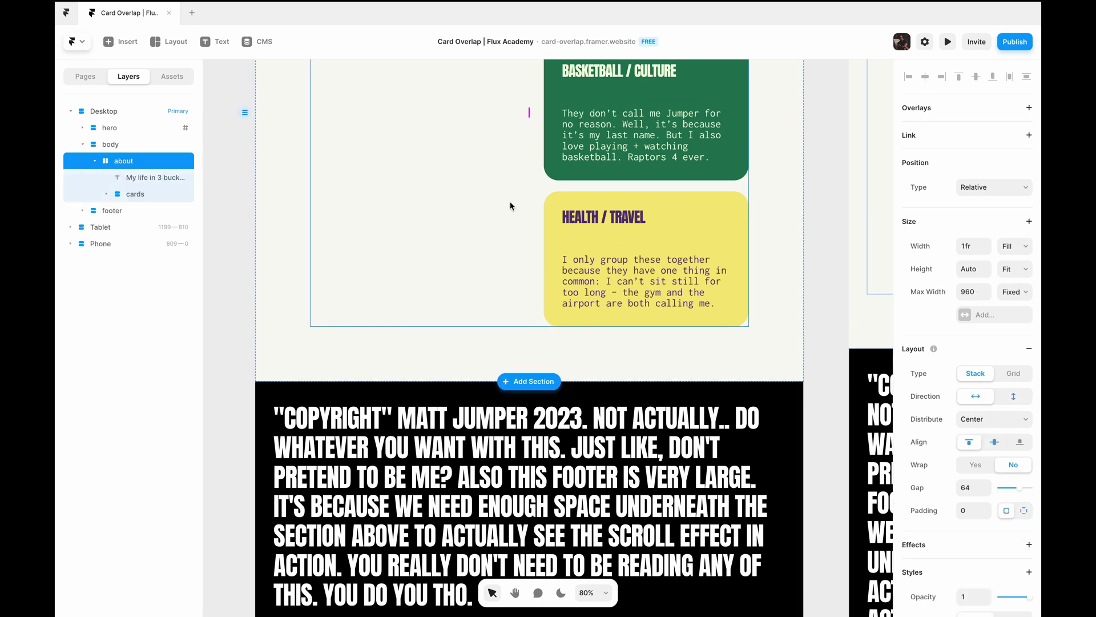
{"action": "scroll", "coordinate": [509, 201], "scroll_direction": "up", "scroll_amount": 5}
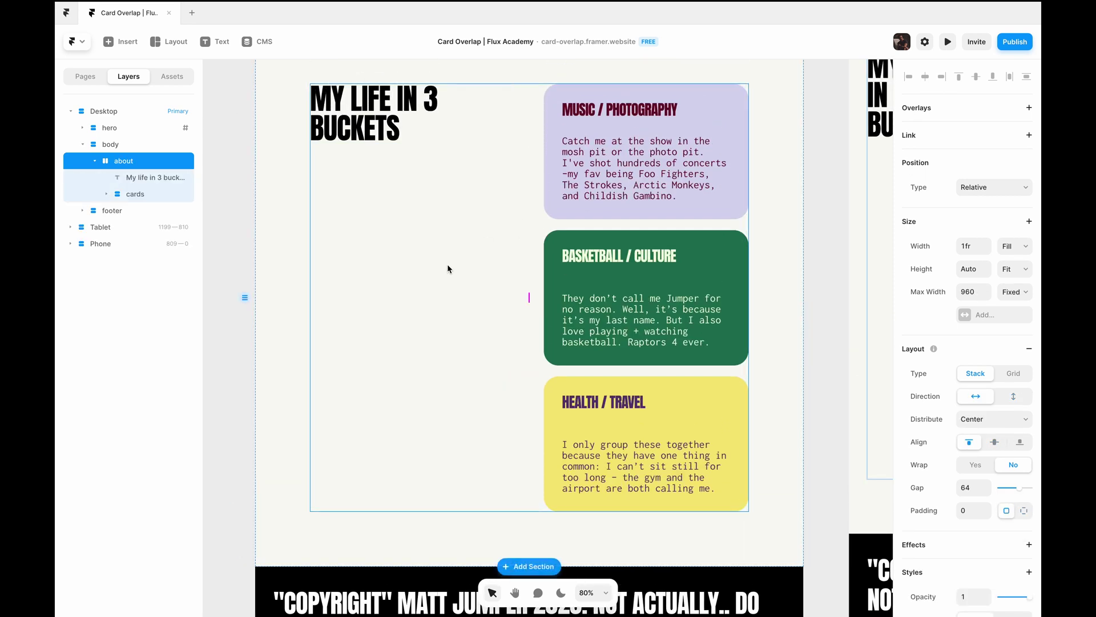
{"action": "scroll", "coordinate": [448, 266], "scroll_direction": "down", "scroll_amount": 3}
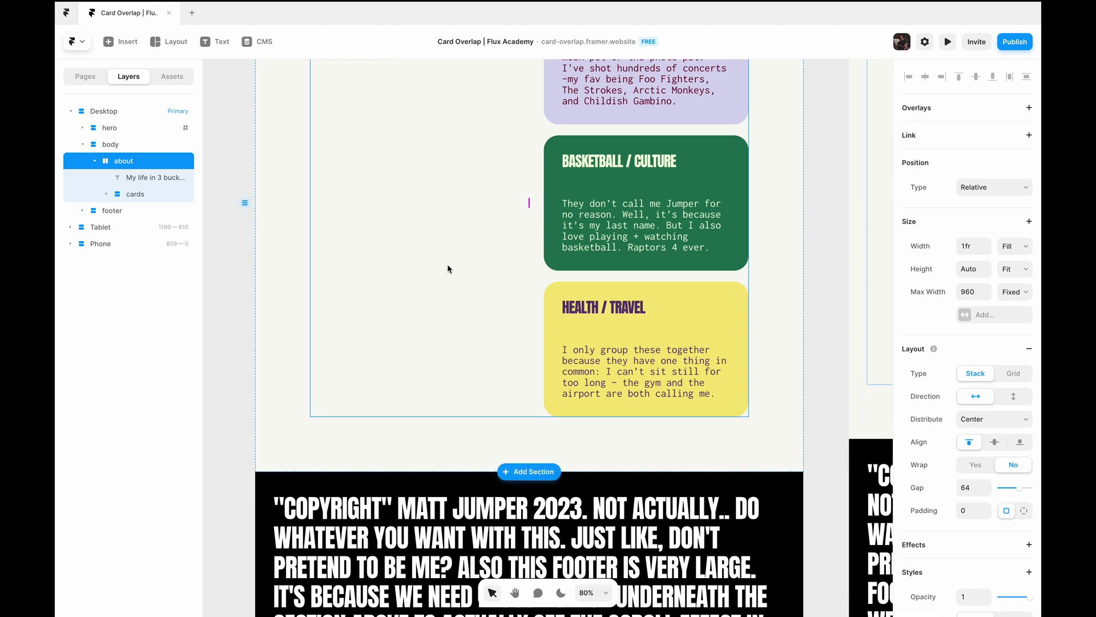
{"action": "scroll", "coordinate": [447, 266], "scroll_direction": "up", "scroll_amount": 5}
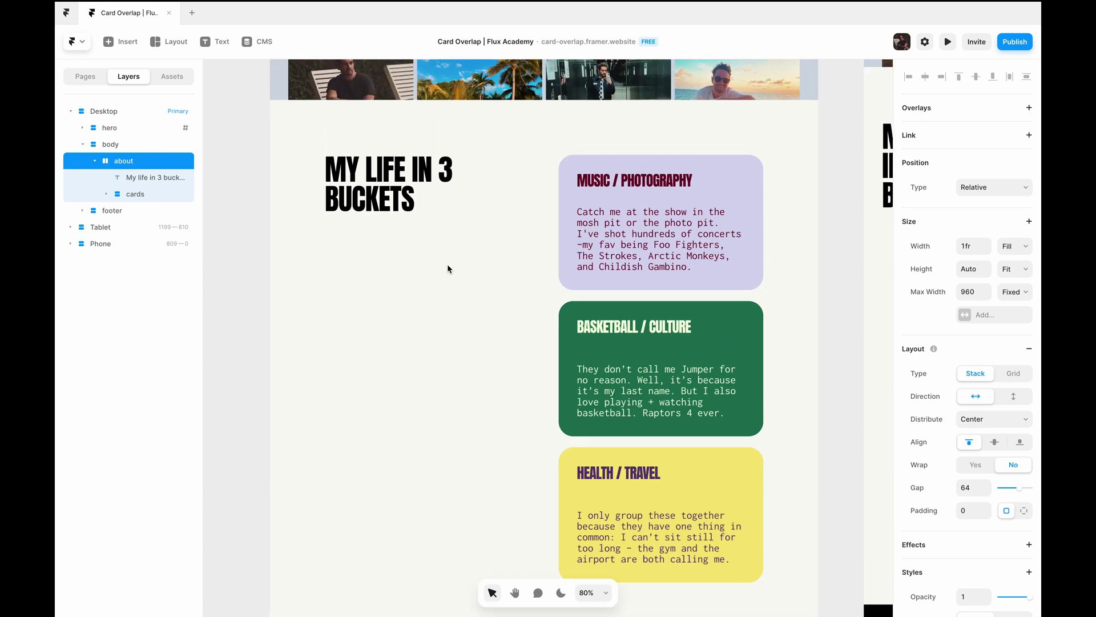
{"action": "key", "text": "Escape"}
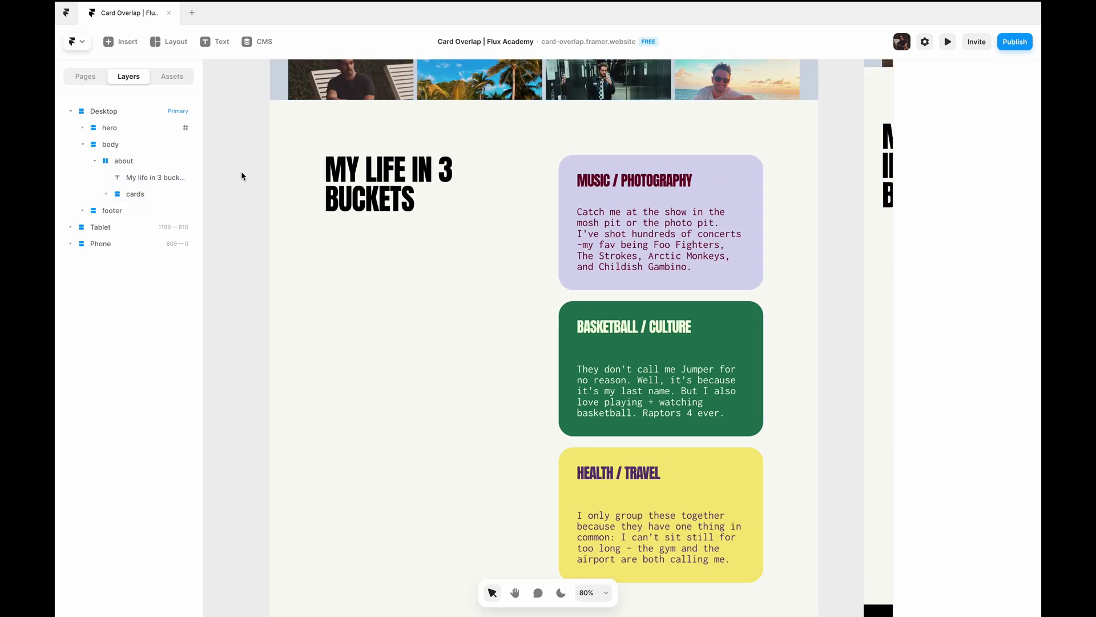
Compare Layout settings of body, about, the 'My life in 3 buckets' heading and the cards stack
{"action": "left_click", "coordinate": [131, 147]}
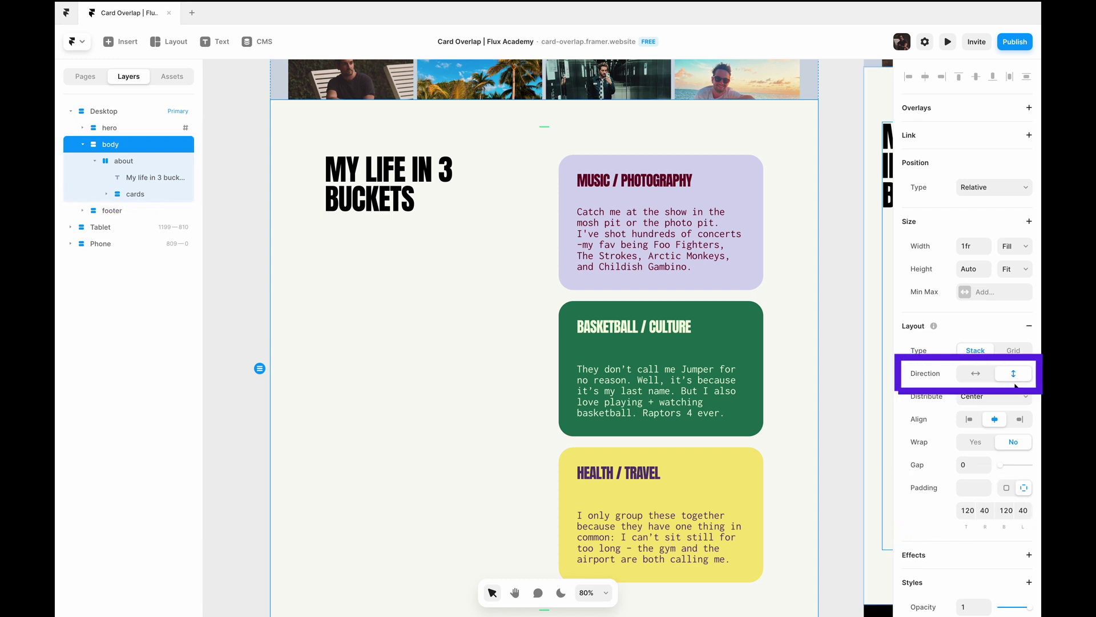
{"action": "scroll", "coordinate": [564, 336], "scroll_direction": "down", "scroll_amount": 5}
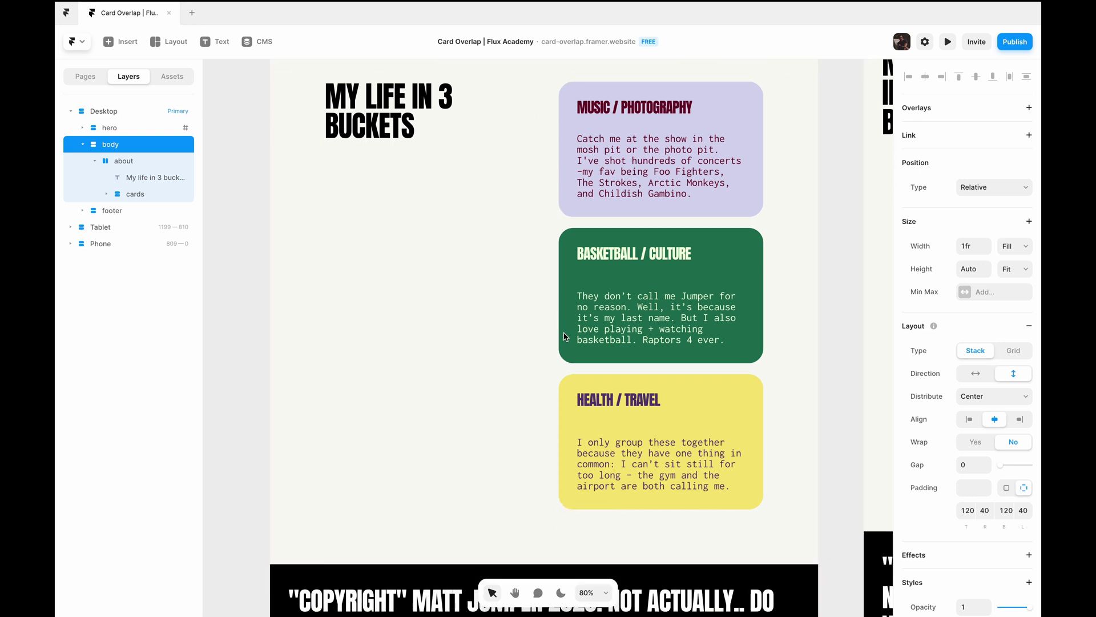
{"action": "scroll", "coordinate": [516, 206], "scroll_direction": "up", "scroll_amount": 4}
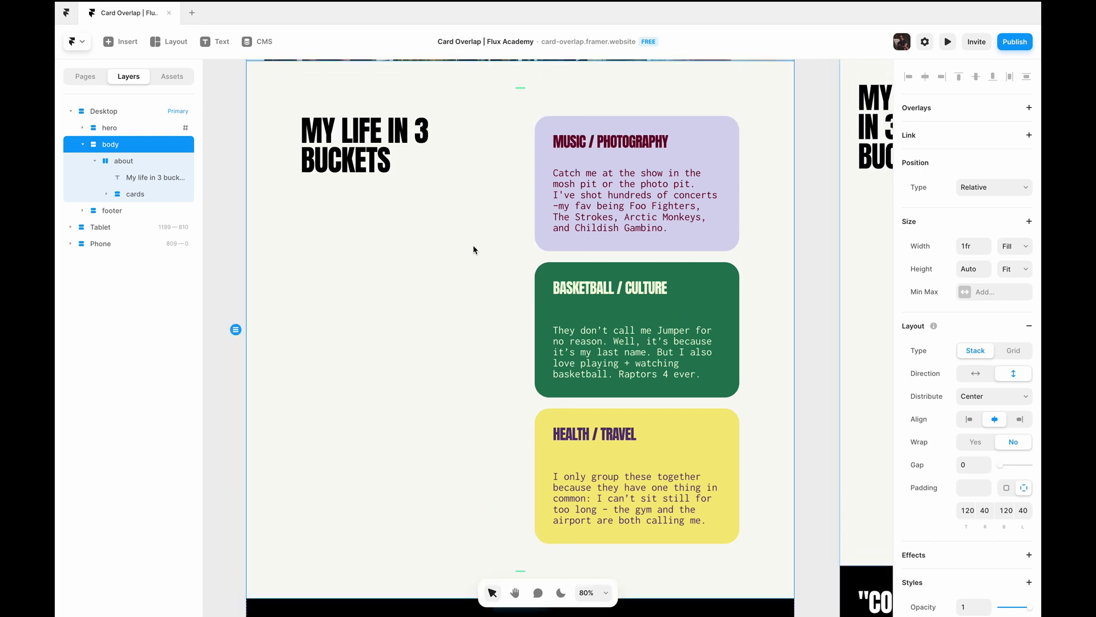
{"action": "left_click", "coordinate": [124, 161]}
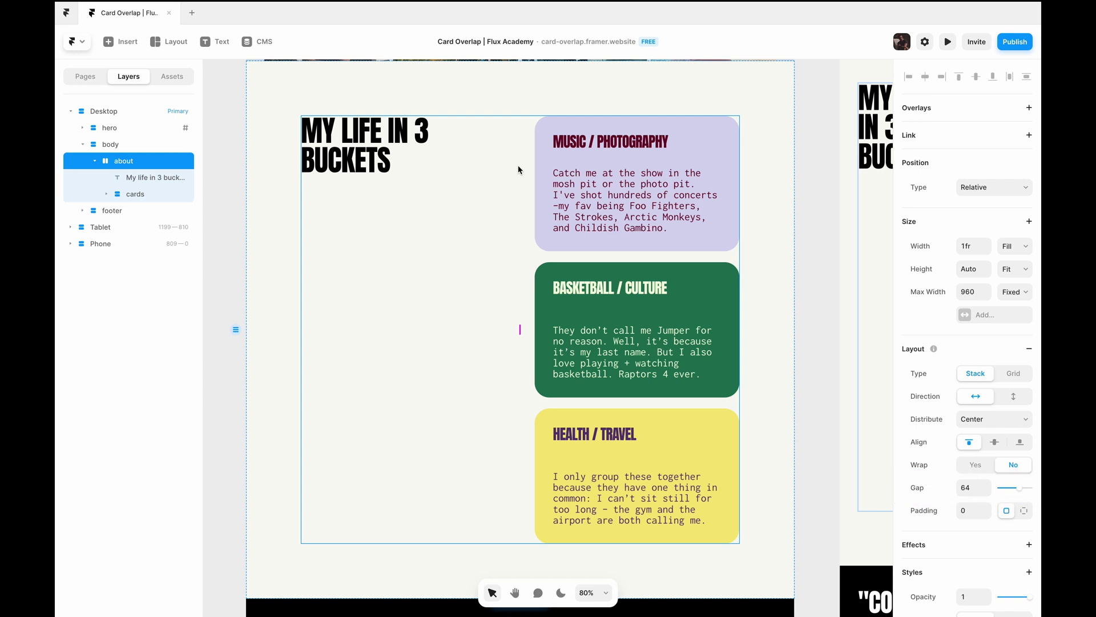
{"action": "left_click", "coordinate": [131, 178]}
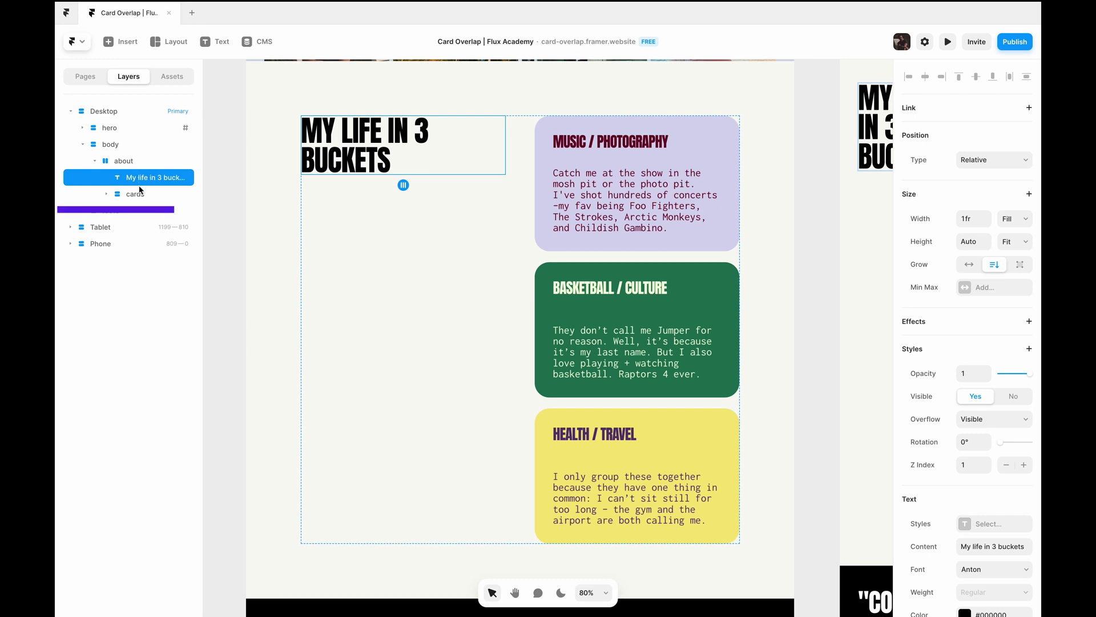
{"action": "left_click", "coordinate": [137, 193]}
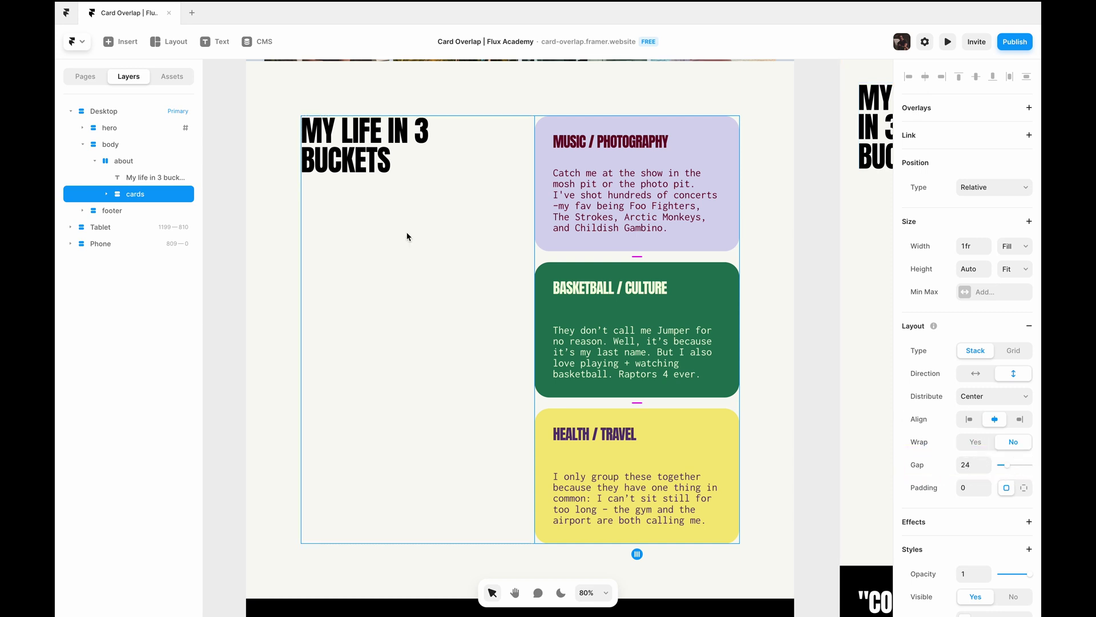
{"action": "left_click", "coordinate": [106, 194]}
{"action": "left_click", "coordinate": [118, 215]}
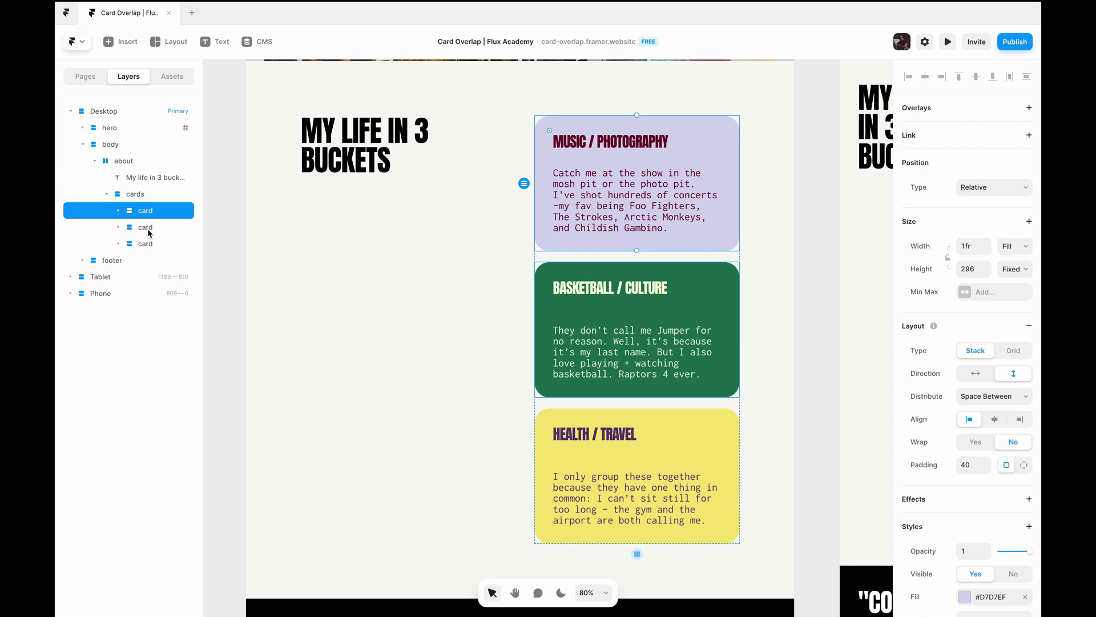
{"action": "left_click", "coordinate": [132, 163]}
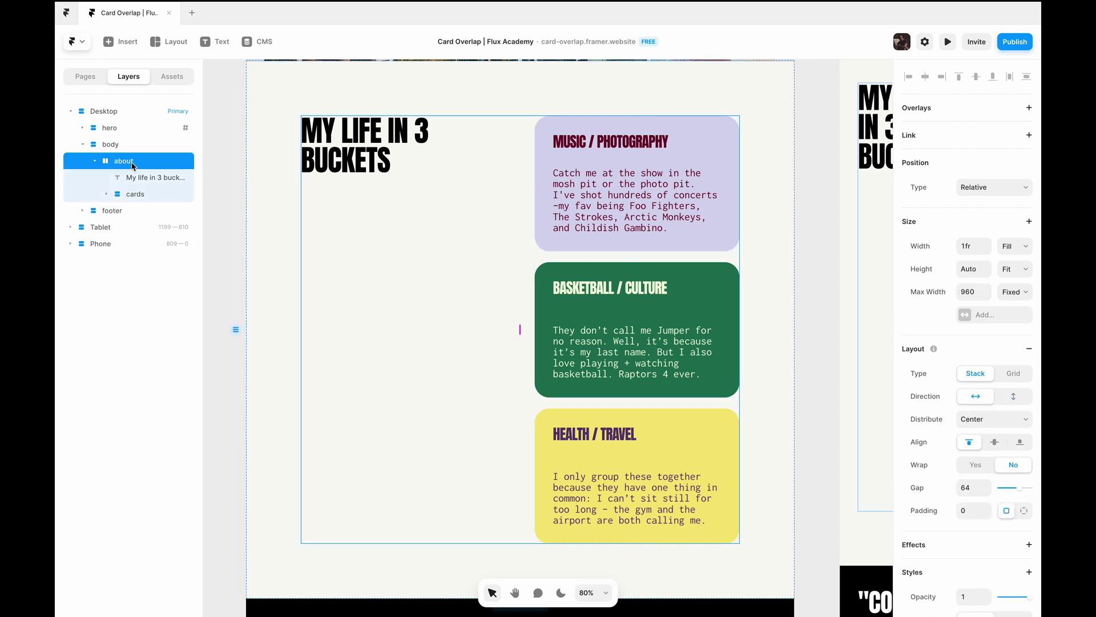
{"action": "left_click", "coordinate": [135, 194]}
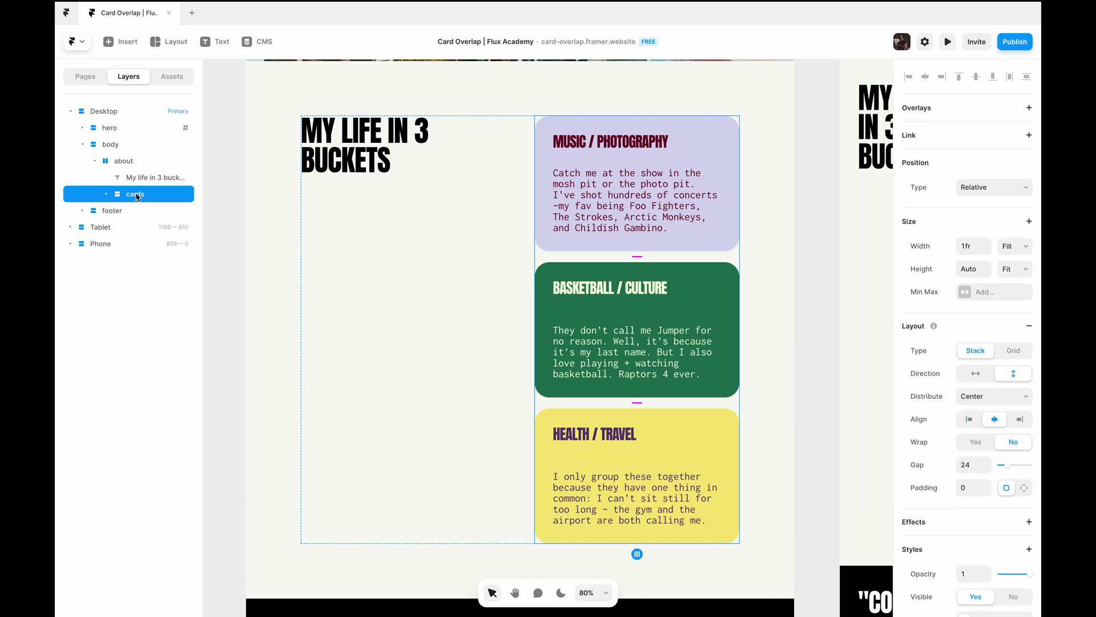
{"action": "left_click", "coordinate": [141, 180]}
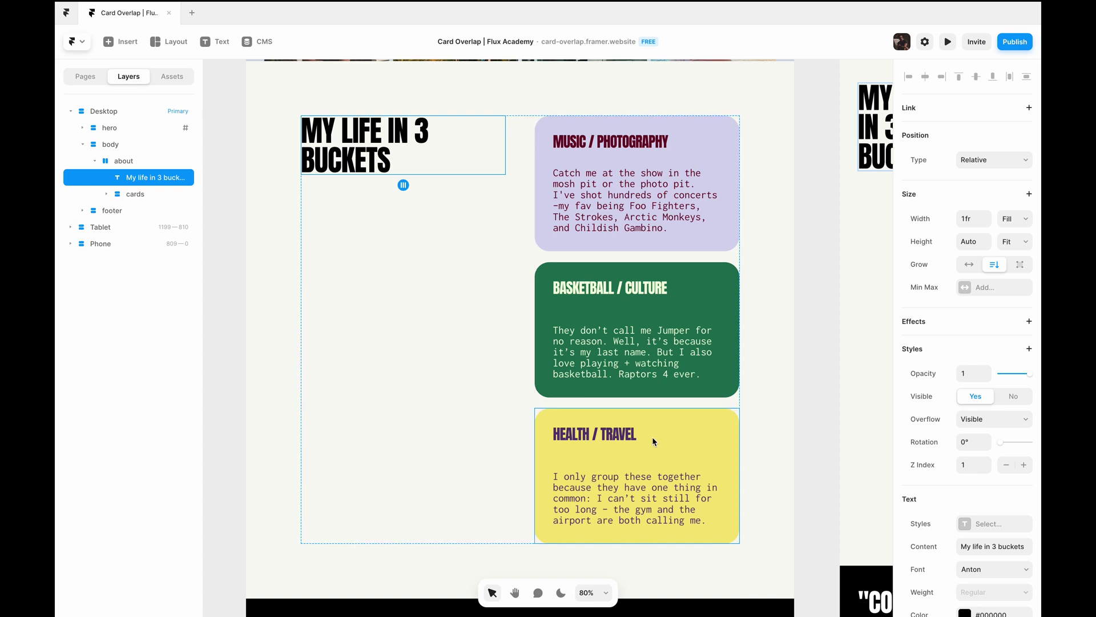
{"action": "left_click", "coordinate": [235, 180]}
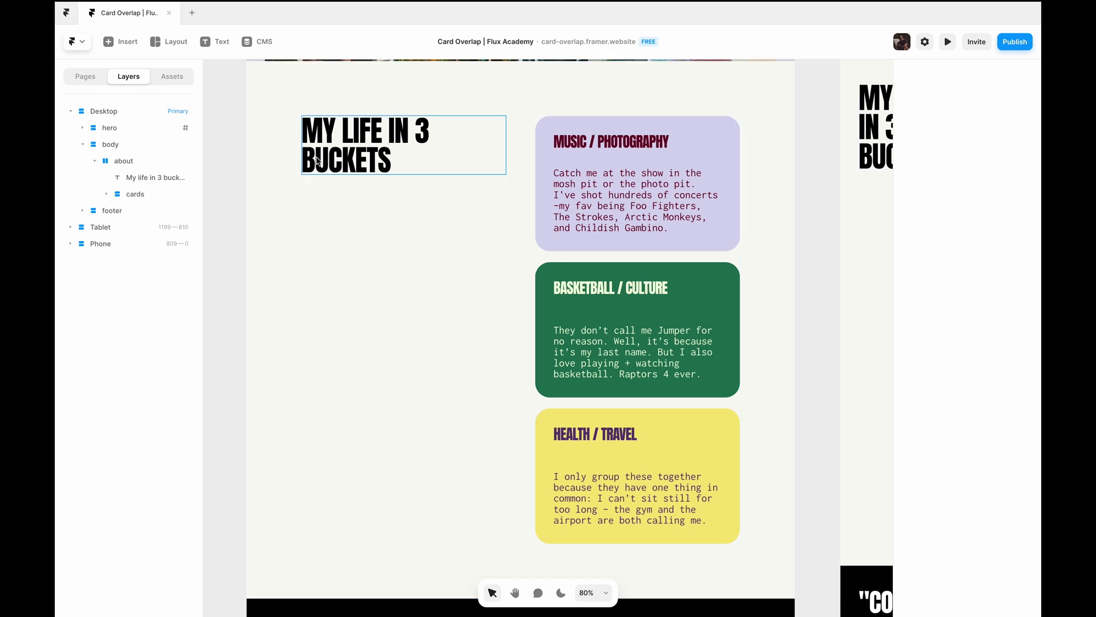
Review the cards stack's Position Type choices, leaving it Relative
{"action": "left_click", "coordinate": [392, 163]}
{"action": "left_click", "coordinate": [139, 193]}
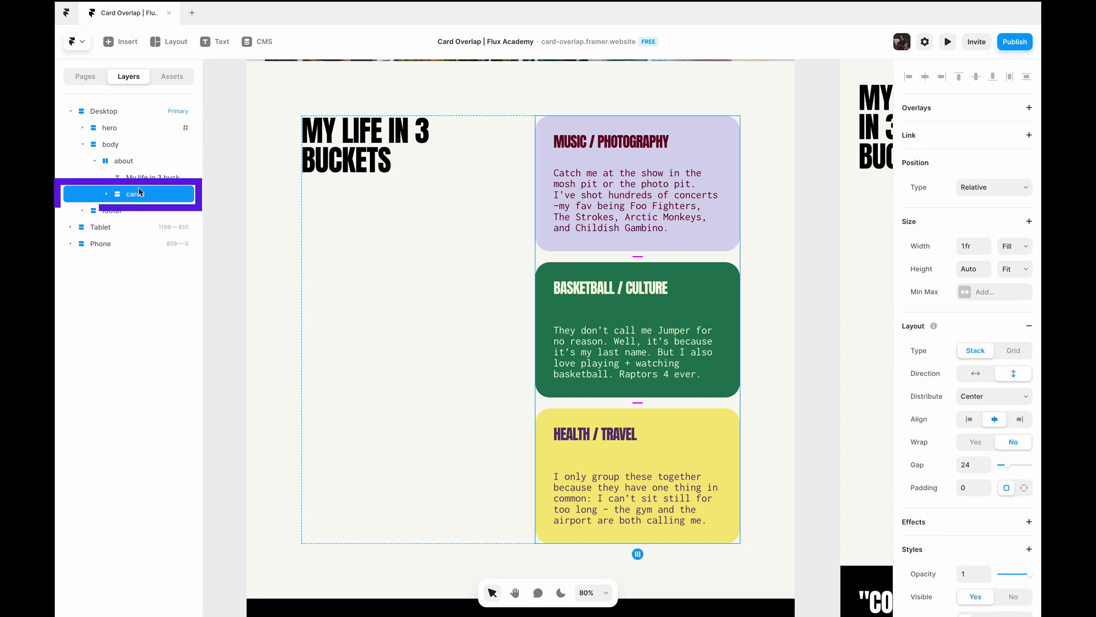
{"action": "left_click", "coordinate": [965, 187]}
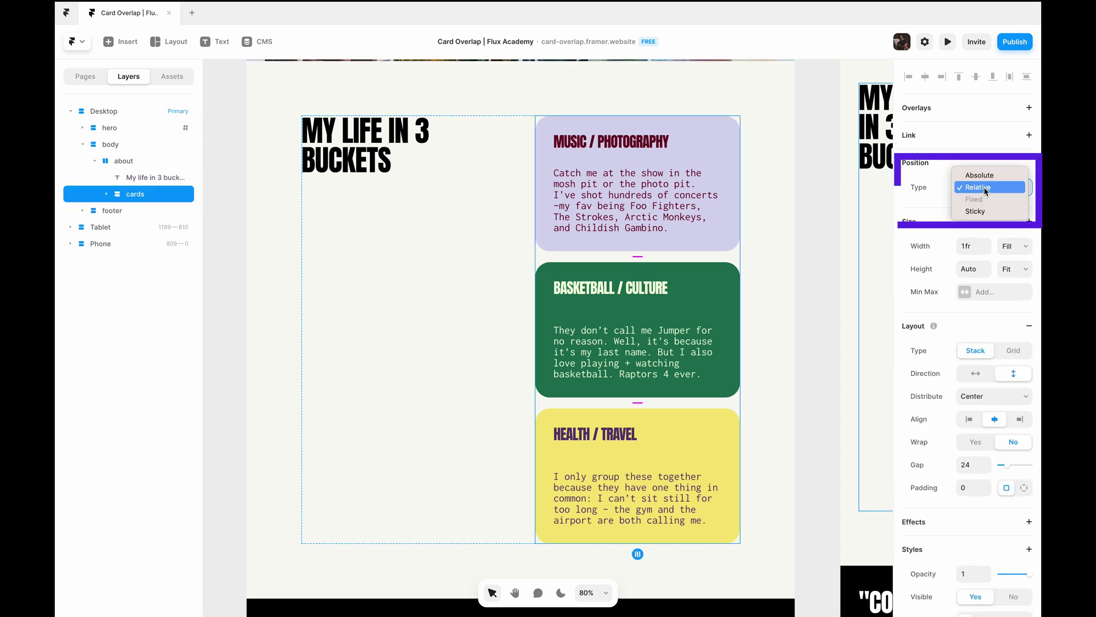
{"action": "left_click", "coordinate": [925, 194]}
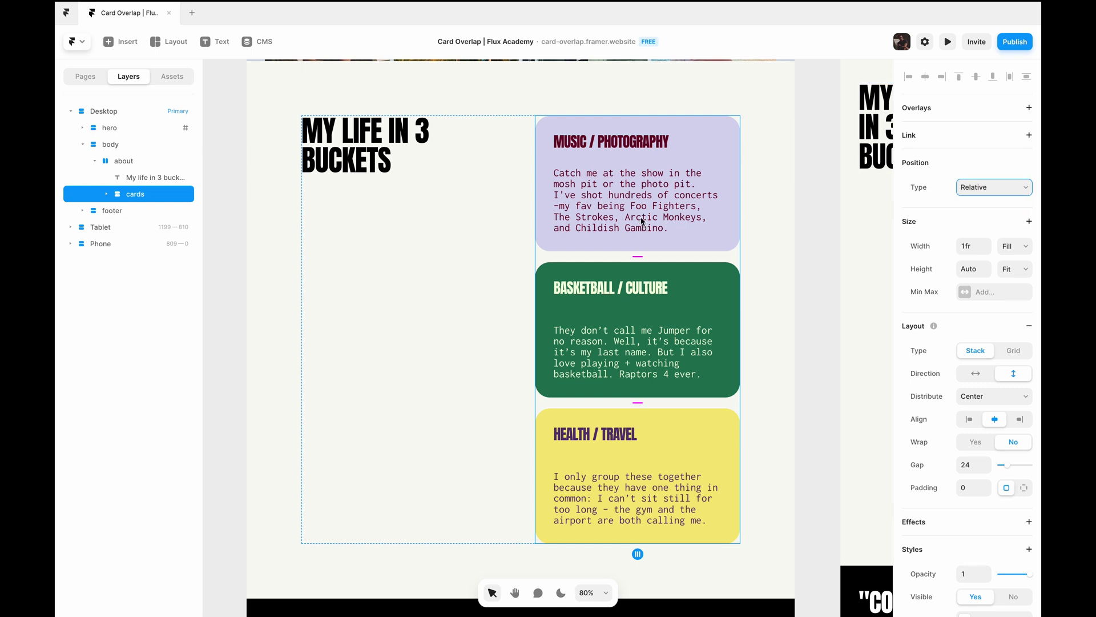
Select the MUSIC / PHOTOGRAPHY card, then step through the cards stack, about section and heading
{"action": "left_click", "coordinate": [654, 196]}
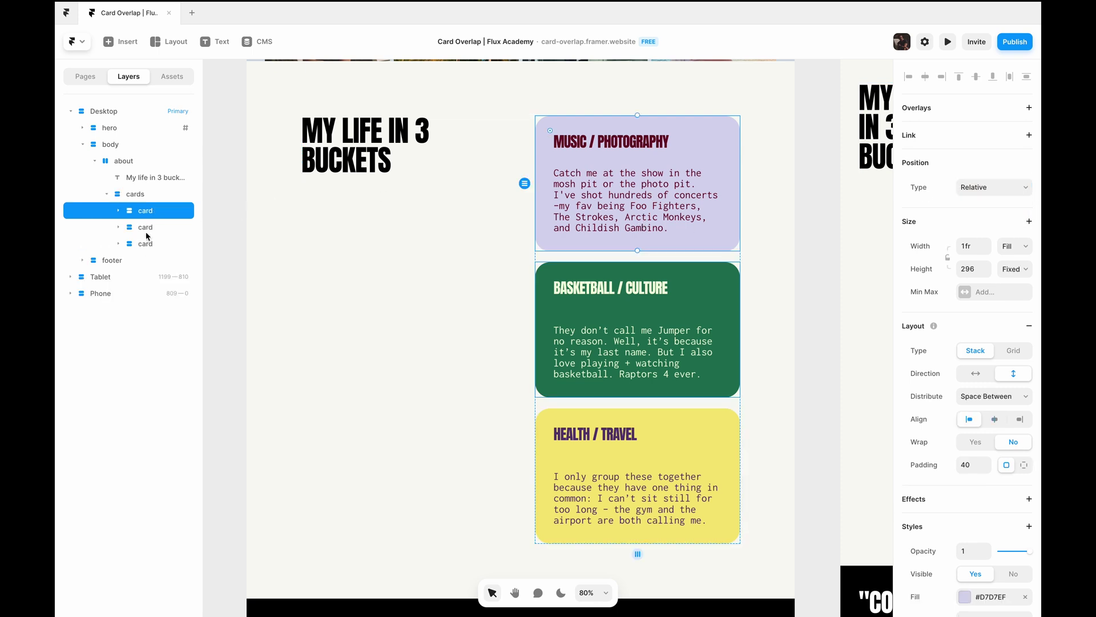
{"action": "left_click", "coordinate": [140, 194]}
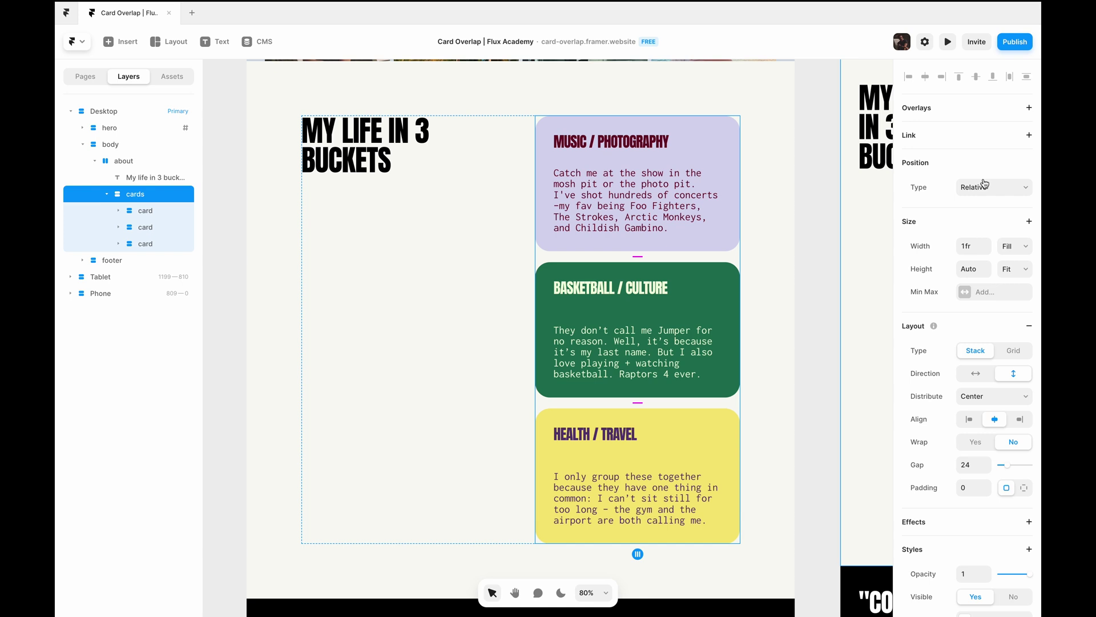
{"action": "left_click", "coordinate": [383, 143]}
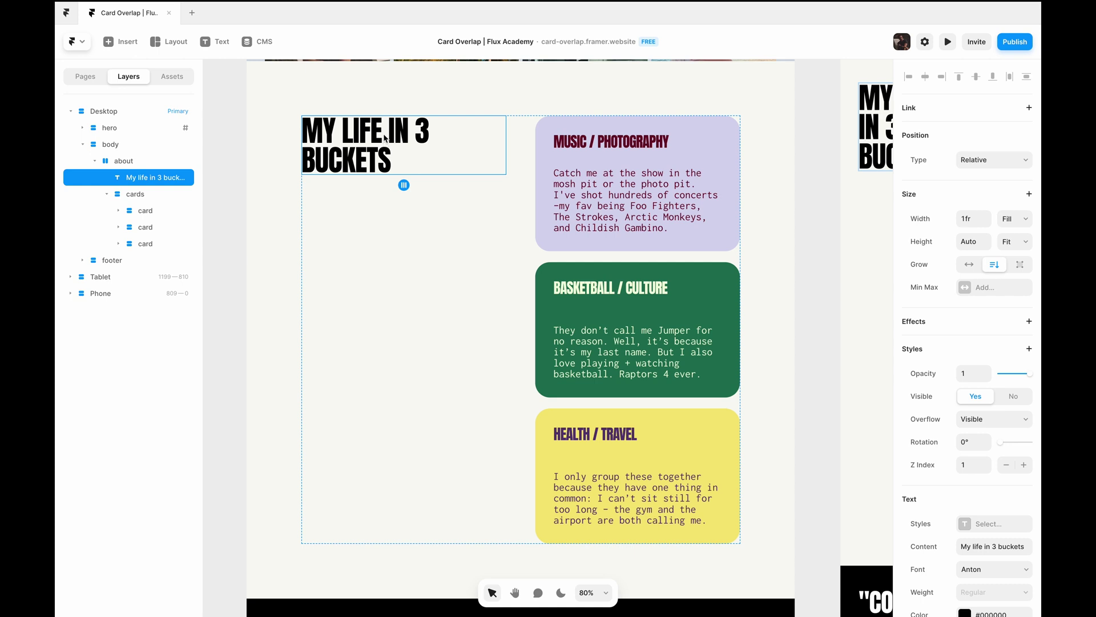
{"action": "left_click", "coordinate": [130, 162]}
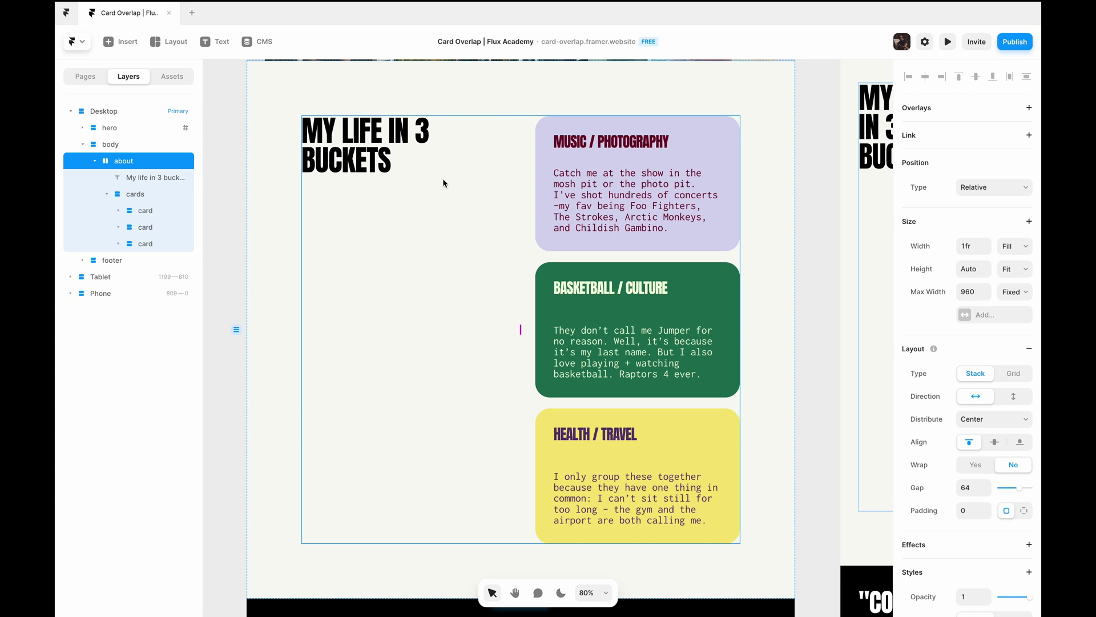
{"action": "left_click", "coordinate": [400, 163]}
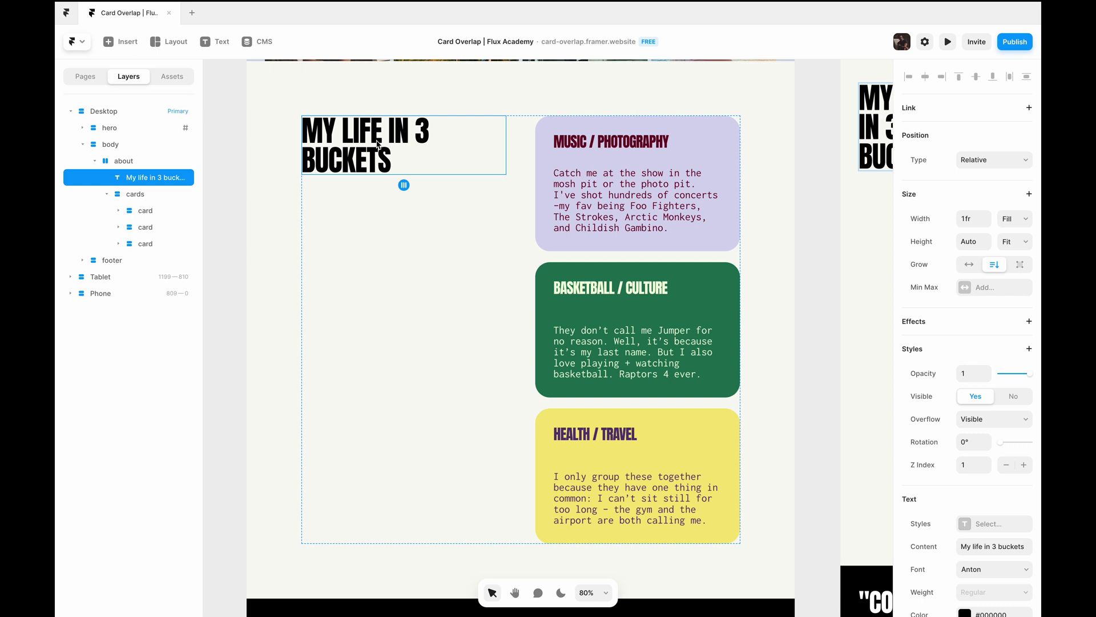
Set the 'My life in 3 buckets' heading's Position Type to Sticky with Top 0
{"action": "left_click", "coordinate": [147, 163]}
{"action": "left_click", "coordinate": [451, 166]}
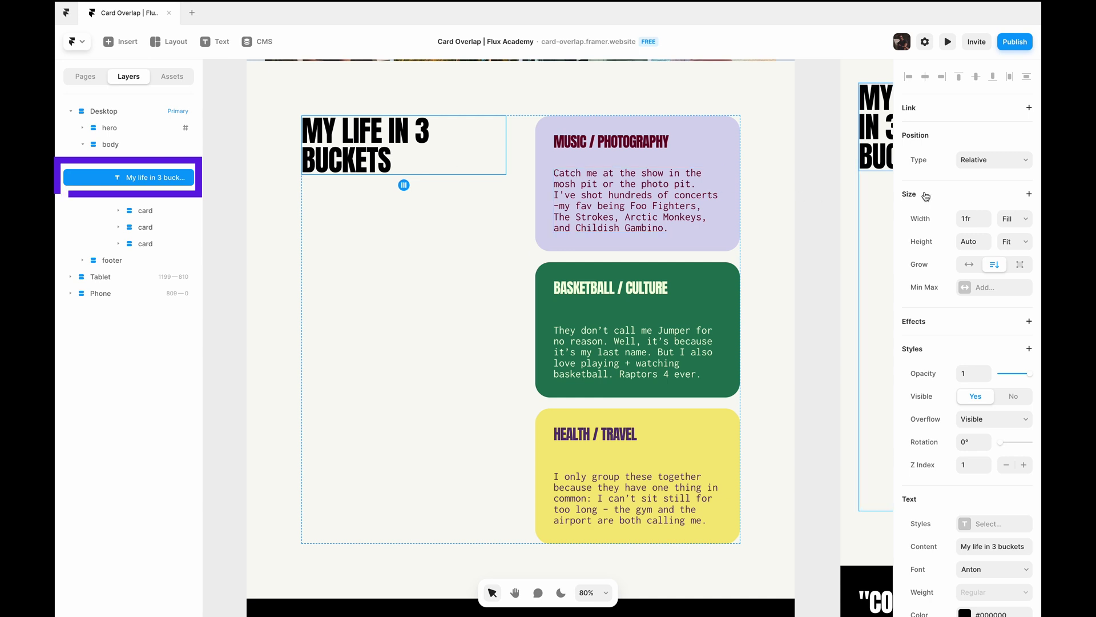
{"action": "left_click", "coordinate": [1016, 161]}
{"action": "left_click", "coordinate": [1009, 184]}
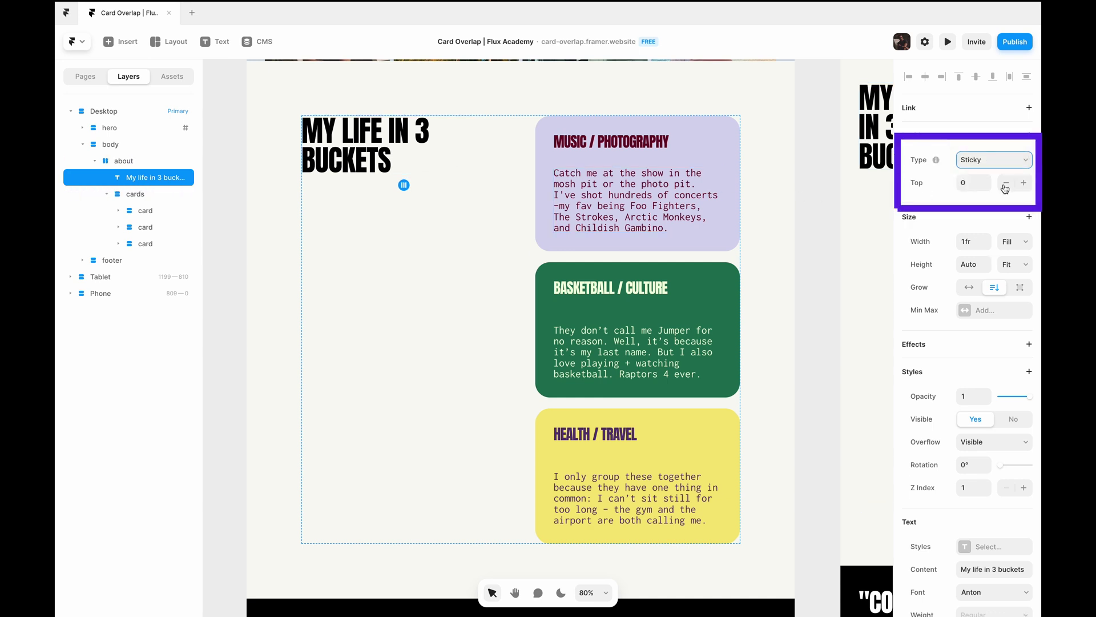
Preview the page and scroll to test the sticky heading, then return to the editor
{"action": "left_click", "coordinate": [948, 42]}
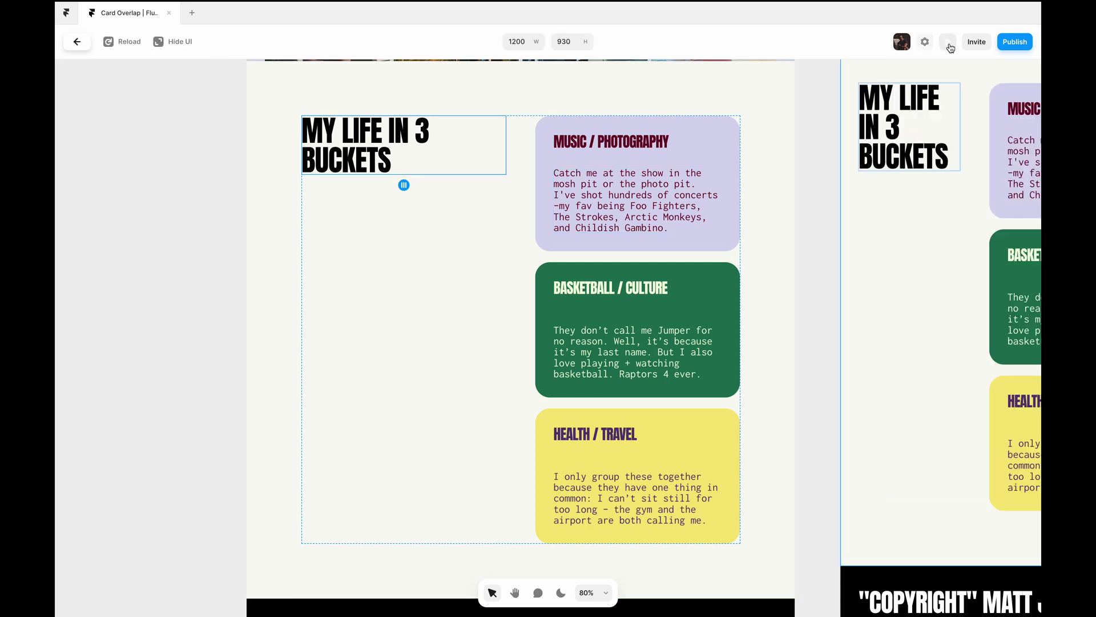
{"action": "scroll", "coordinate": [854, 267], "scroll_direction": "down", "scroll_amount": 10}
{"action": "scroll", "coordinate": [856, 266], "scroll_direction": "down", "scroll_amount": 5}
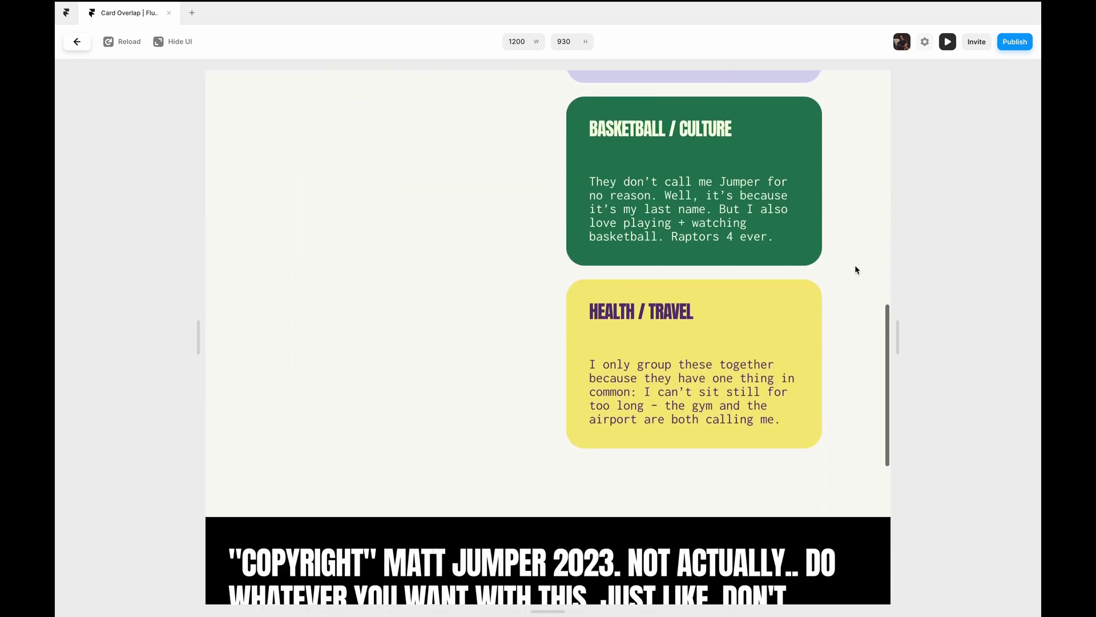
{"action": "scroll", "coordinate": [855, 266], "scroll_direction": "up", "scroll_amount": 10}
{"action": "scroll", "coordinate": [855, 266], "scroll_direction": "down", "scroll_amount": 5}
{"action": "scroll", "coordinate": [855, 266], "scroll_direction": "down", "scroll_amount": 1}
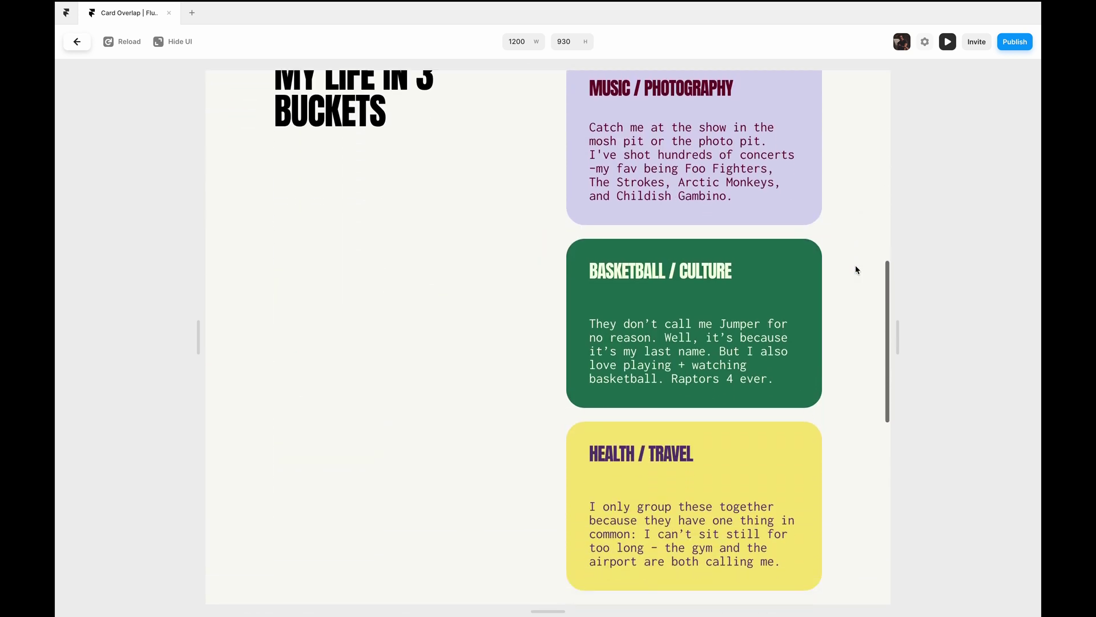
{"action": "key", "text": "Escape"}
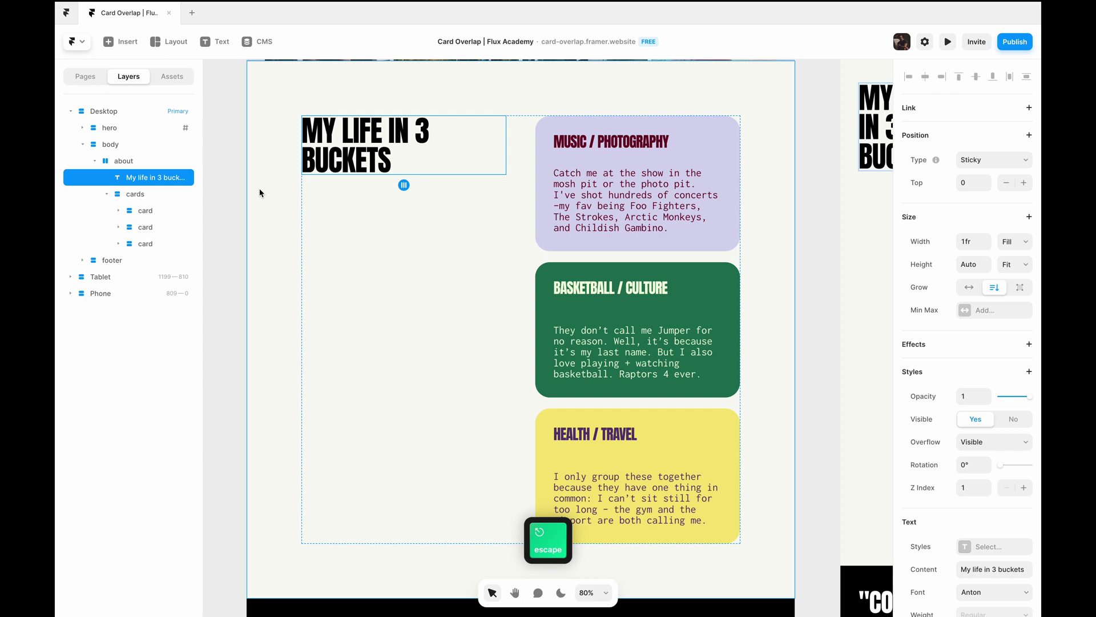
Change Overflow from Hidden to Visible on the about stack and the cards stack
{"action": "left_click", "coordinate": [141, 163]}
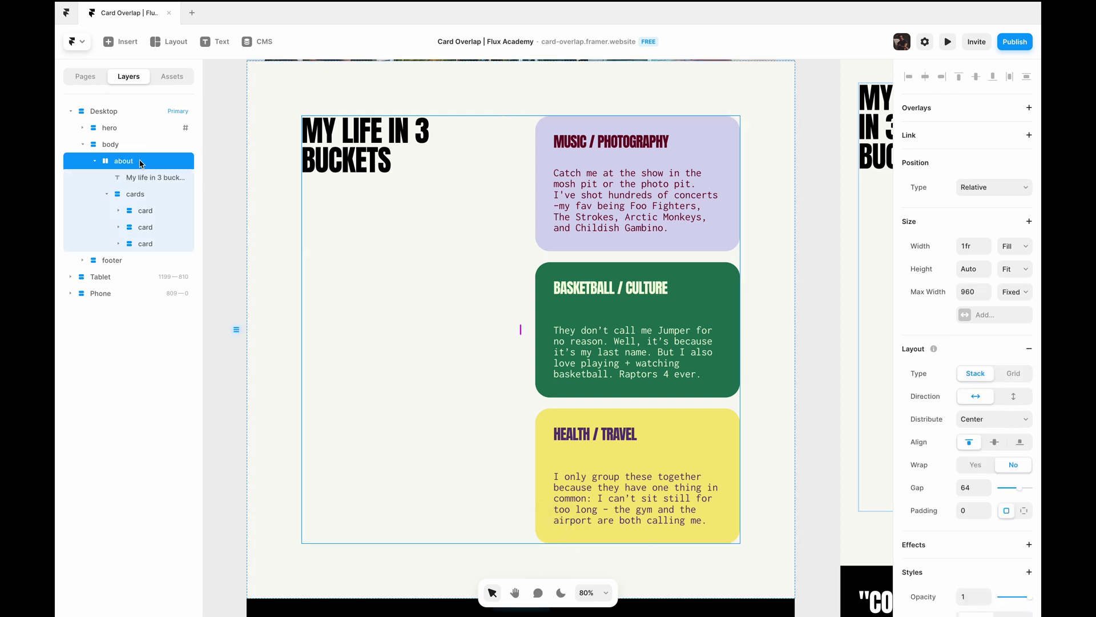
{"action": "scroll", "coordinate": [969, 352], "scroll_direction": "down", "scroll_amount": 5}
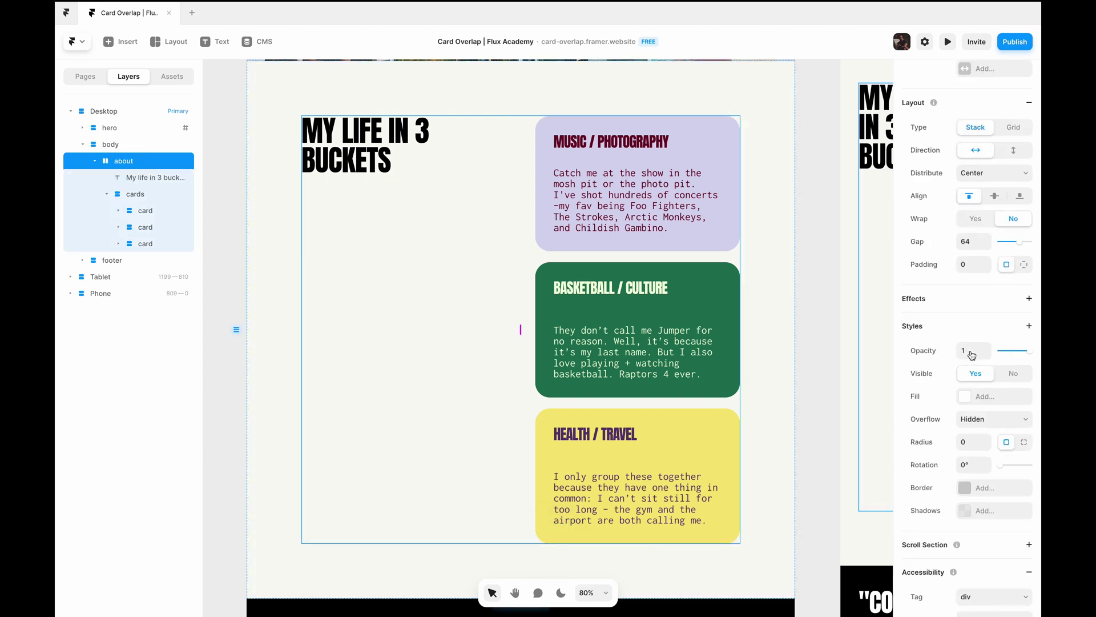
{"action": "left_click", "coordinate": [978, 404]}
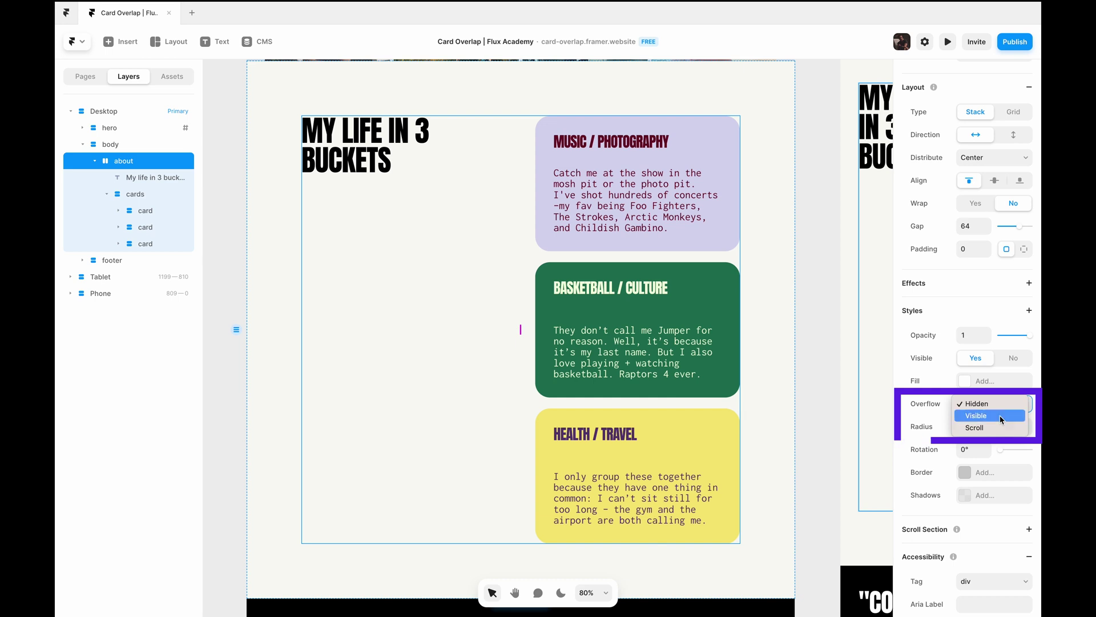
{"action": "left_click", "coordinate": [976, 415]}
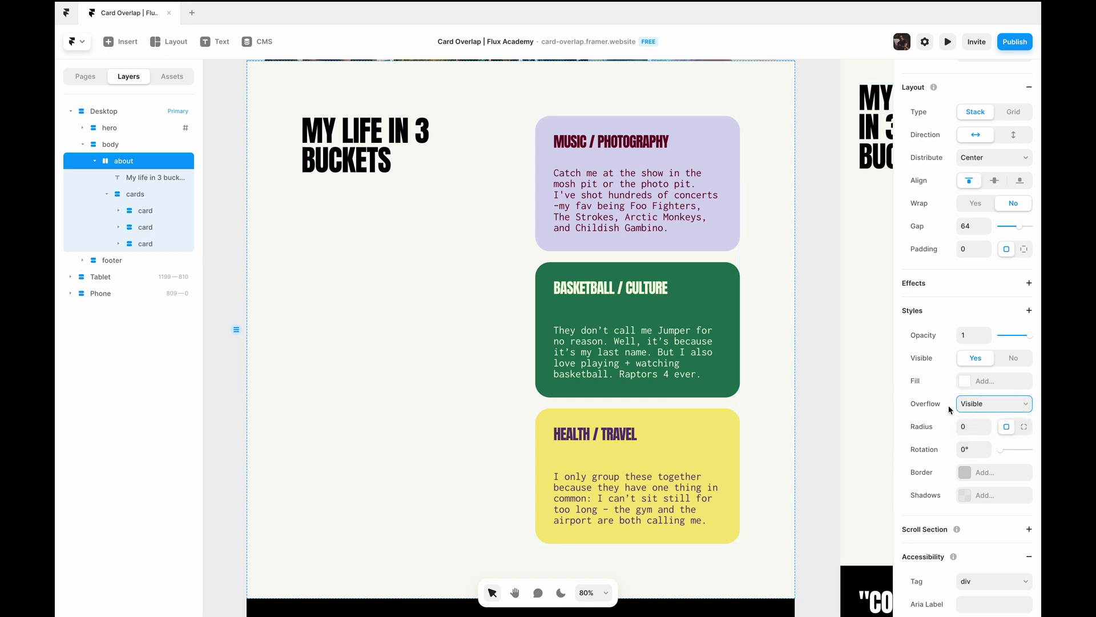
{"action": "left_click", "coordinate": [157, 201]}
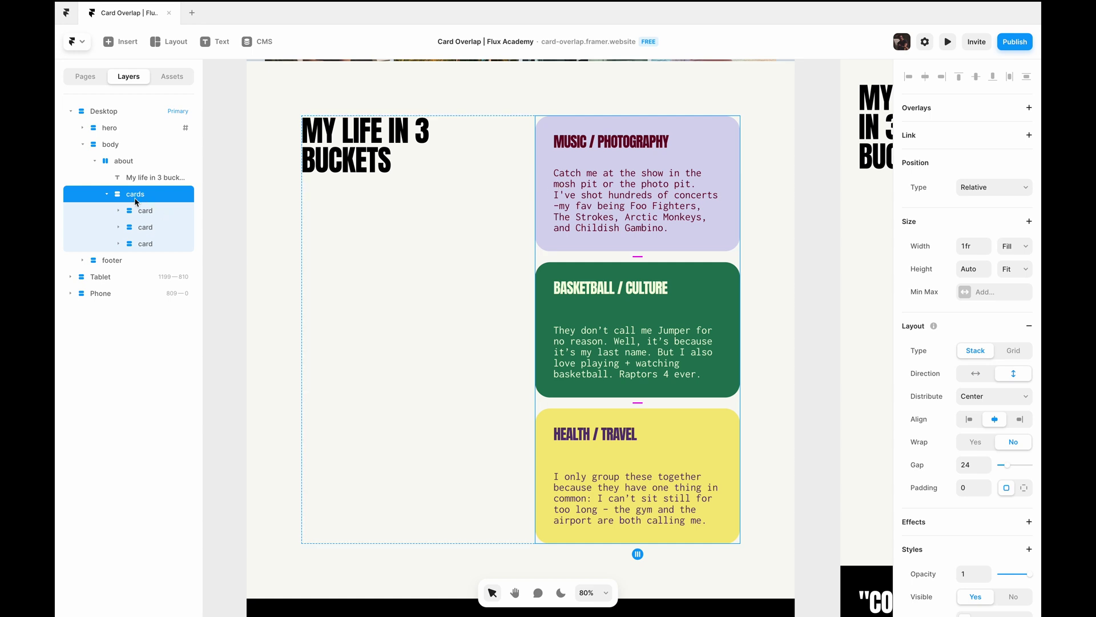
{"action": "scroll", "coordinate": [998, 480], "scroll_direction": "down", "scroll_amount": 3}
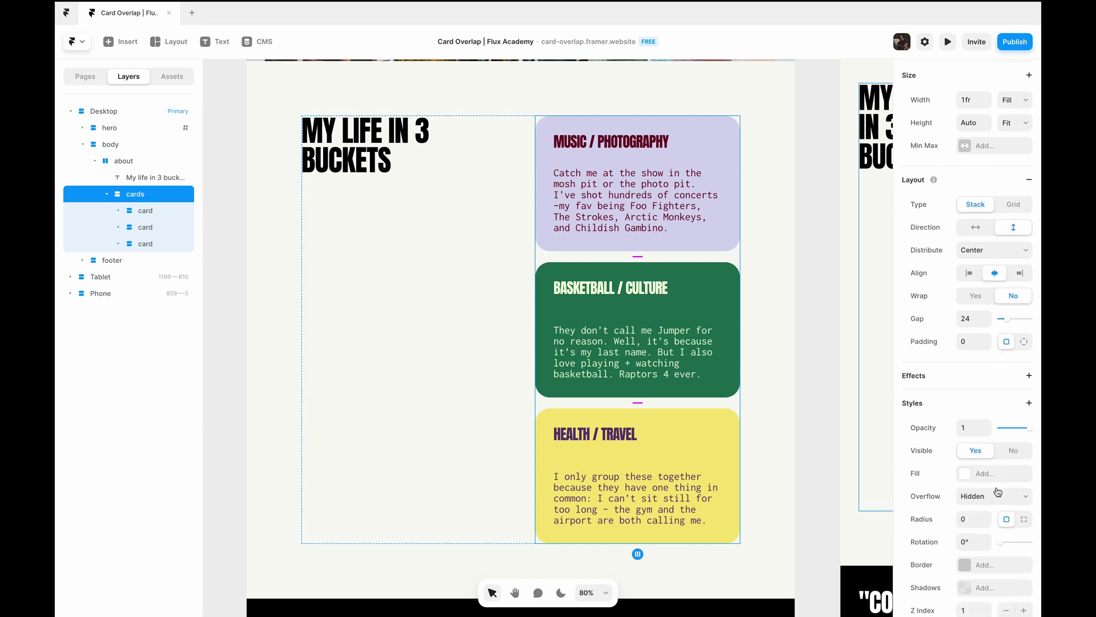
{"action": "left_click", "coordinate": [993, 496]}
{"action": "left_click", "coordinate": [979, 495]}
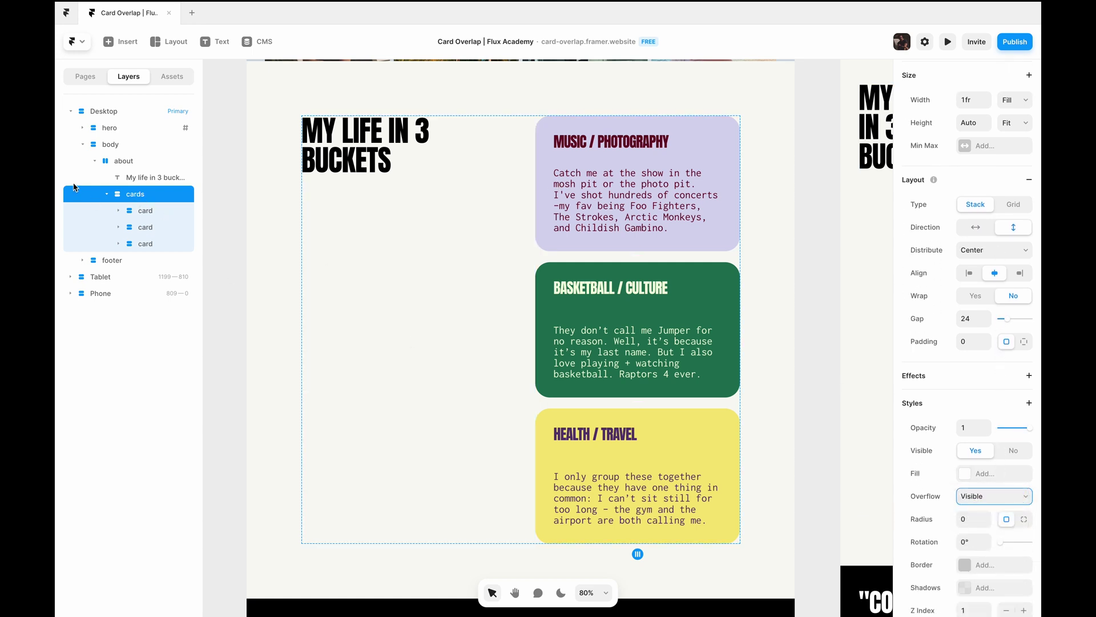
Set the body frame's Overflow to Visible and begin changing the Desktop frame's overflow
{"action": "left_click", "coordinate": [122, 161]}
{"action": "left_click", "coordinate": [121, 145]}
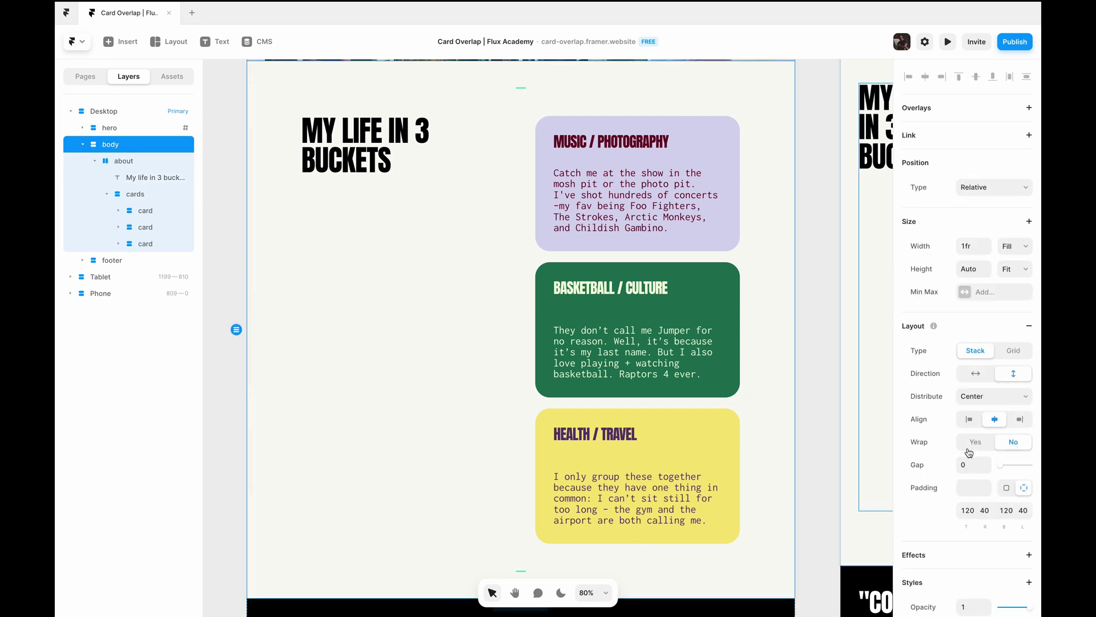
{"action": "scroll", "coordinate": [995, 394], "scroll_direction": "down", "scroll_amount": 5}
{"action": "left_click", "coordinate": [994, 354]}
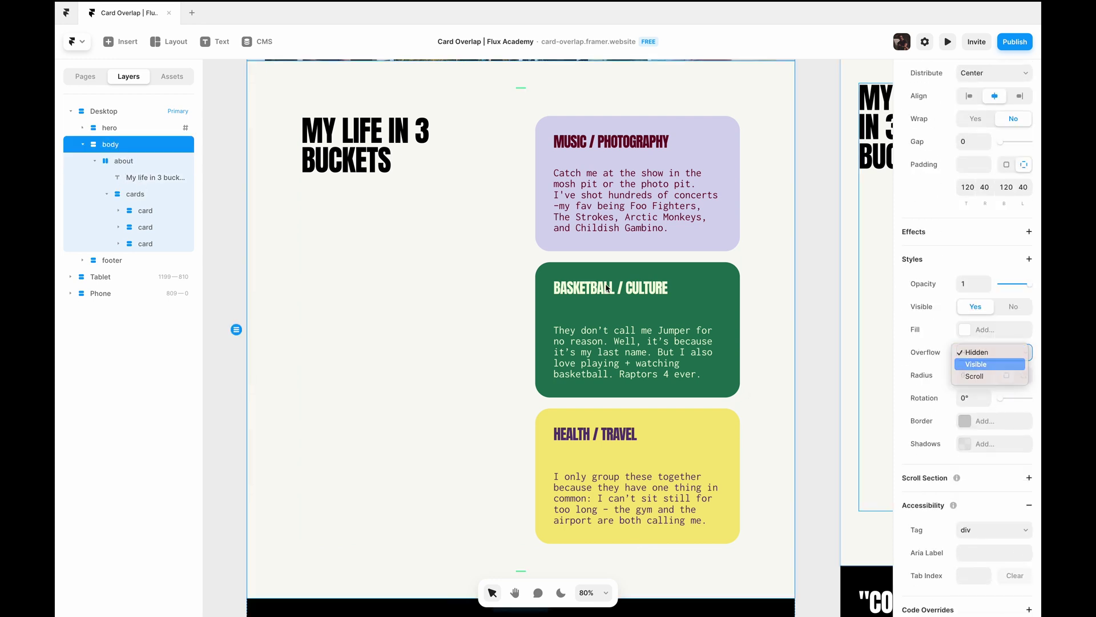
{"action": "left_click", "coordinate": [977, 364]}
{"action": "left_click", "coordinate": [112, 112]}
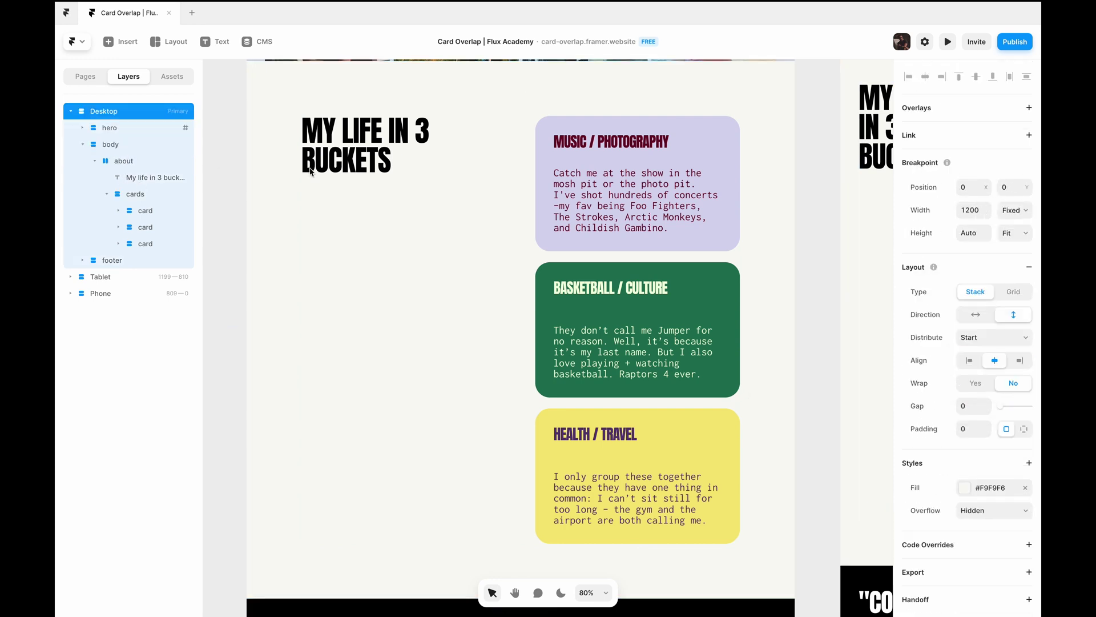
{"action": "left_click", "coordinate": [992, 510]}
Make the Desktop frame's Overflow Visible, then preview and scroll to test the sticky heading
{"action": "left_click", "coordinate": [980, 522]}
{"action": "left_click", "coordinate": [833, 318]}
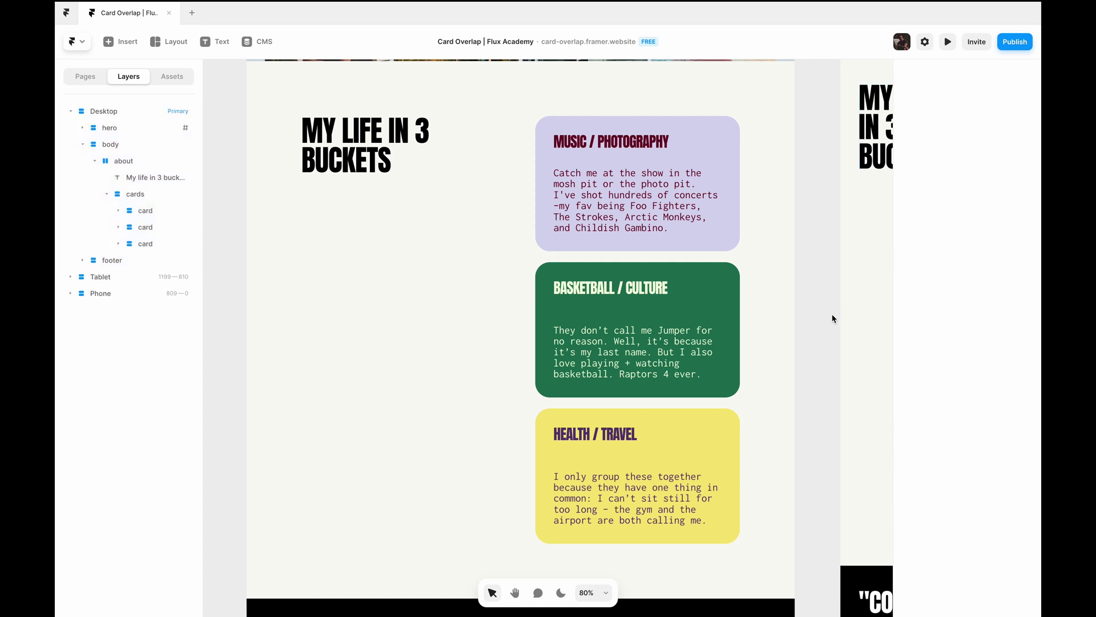
{"action": "left_click", "coordinate": [943, 45]}
{"action": "scroll", "coordinate": [852, 221], "scroll_direction": "down", "scroll_amount": 10}
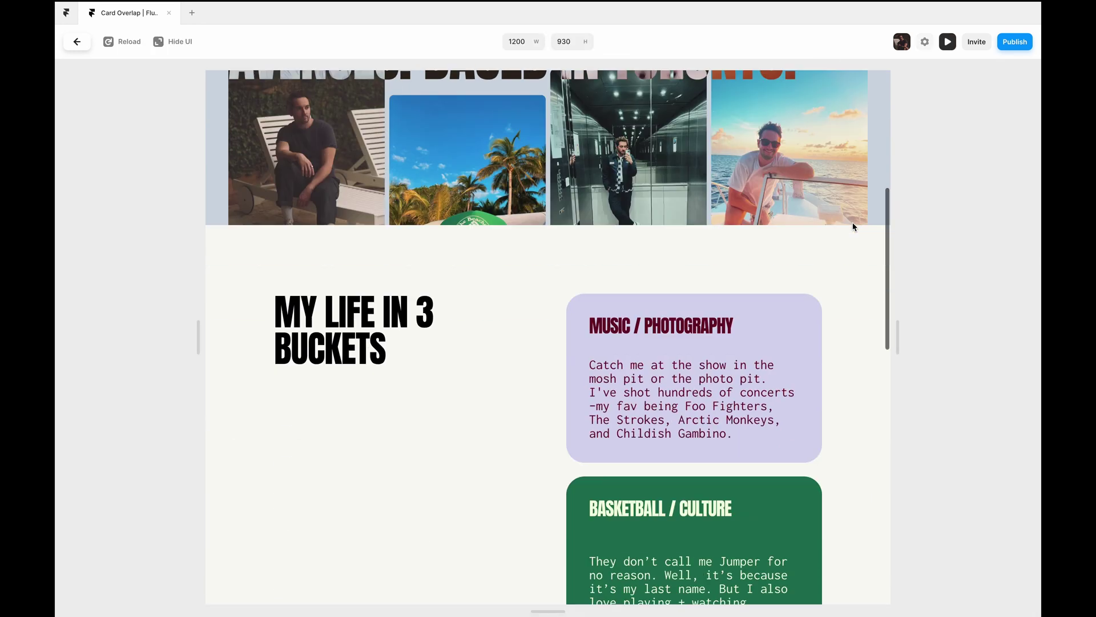
{"action": "scroll", "coordinate": [852, 221], "scroll_direction": "down", "scroll_amount": 5}
{"action": "scroll", "coordinate": [852, 221], "scroll_direction": "up", "scroll_amount": 6}
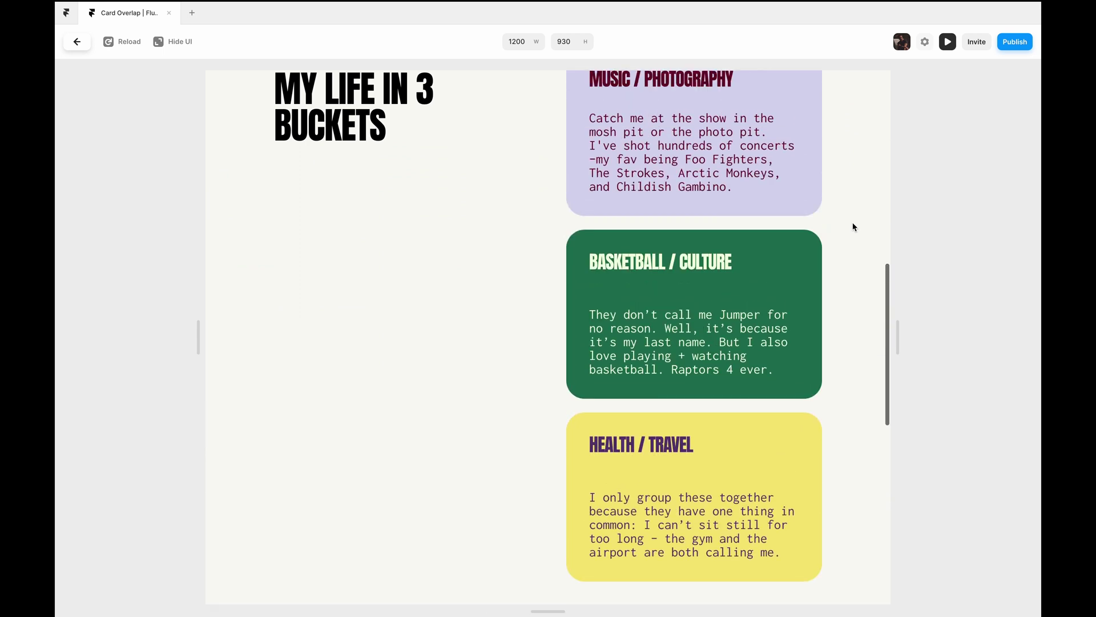
{"action": "scroll", "coordinate": [391, 232], "scroll_direction": "down", "scroll_amount": 3}
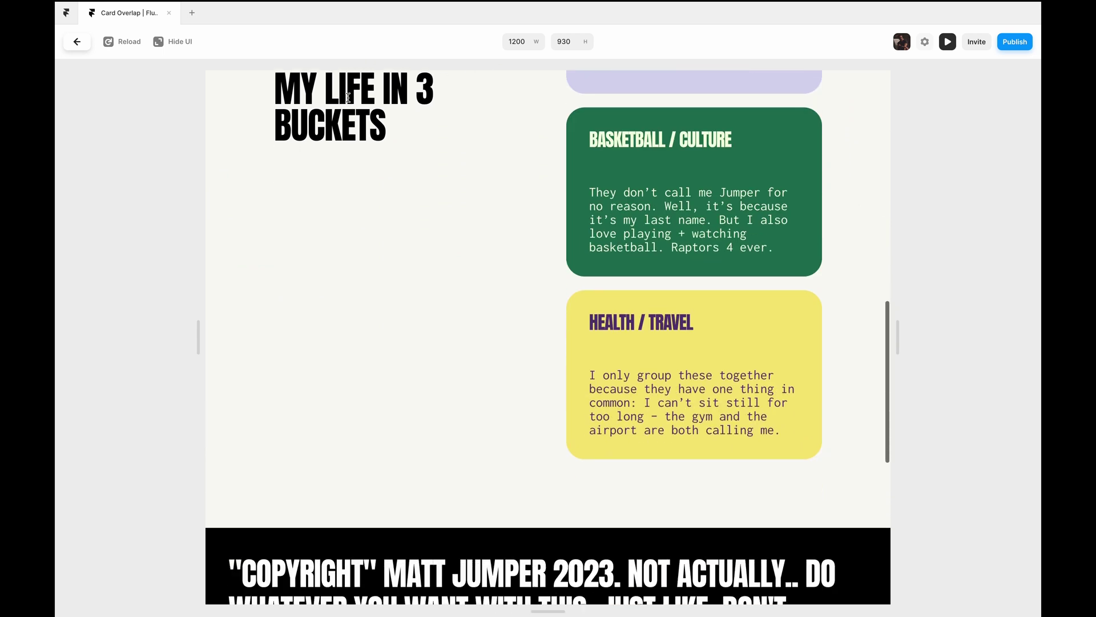
{"action": "key", "text": "Escape"}
Set the heading's sticky Top offset to 120
{"action": "left_click", "coordinate": [377, 178]}
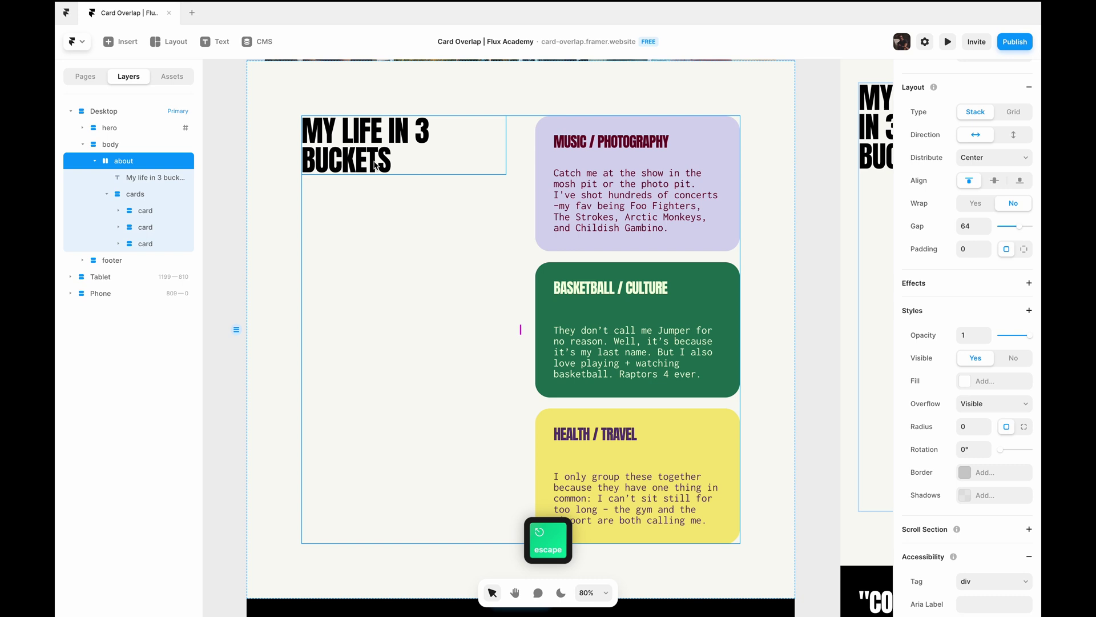
{"action": "left_click", "coordinate": [408, 172]}
{"action": "left_click", "coordinate": [965, 182]}
{"action": "type", "text": "120"}
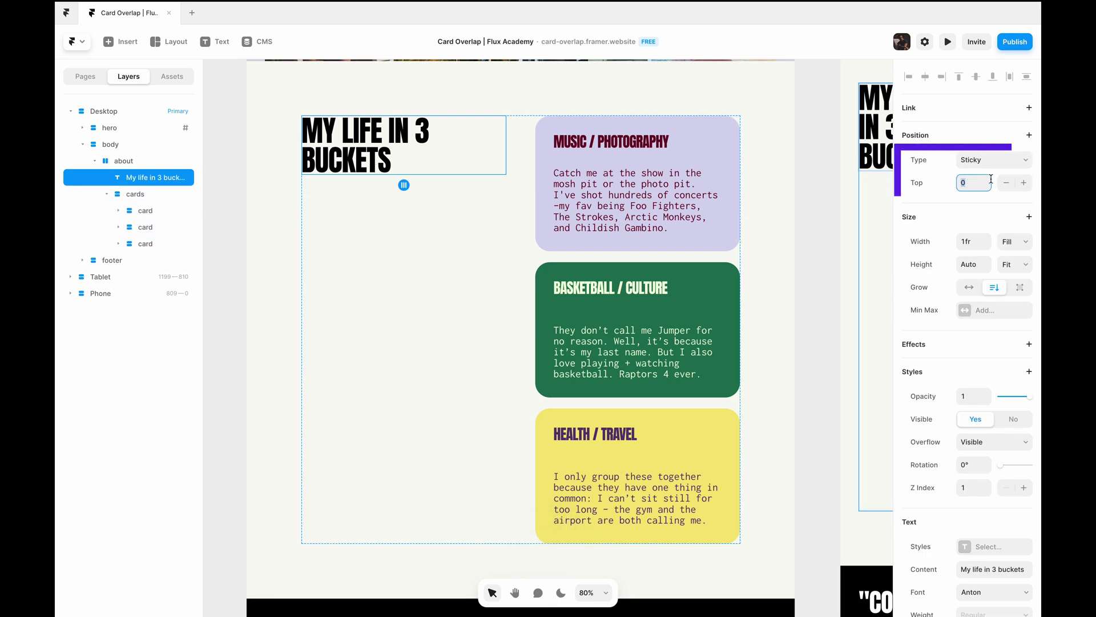
{"action": "key", "text": "Return"}
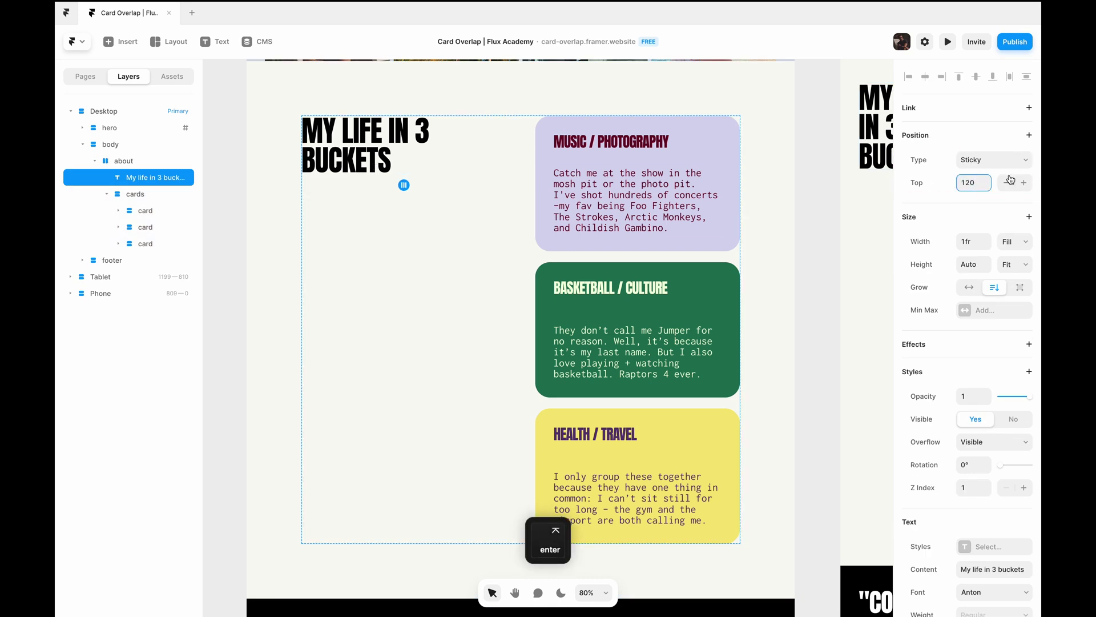
Preview the page again and scroll to confirm the heading holds at 120
{"action": "left_click", "coordinate": [948, 43]}
{"action": "scroll", "coordinate": [858, 184], "scroll_direction": "down", "scroll_amount": 10}
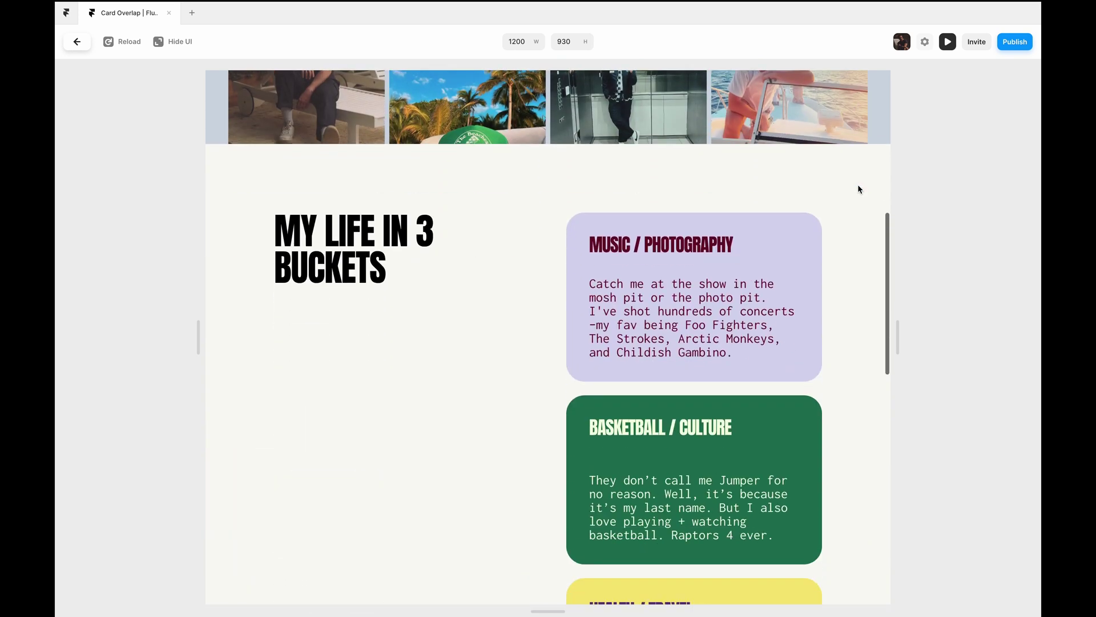
{"action": "scroll", "coordinate": [453, 189], "scroll_direction": "down", "scroll_amount": 5}
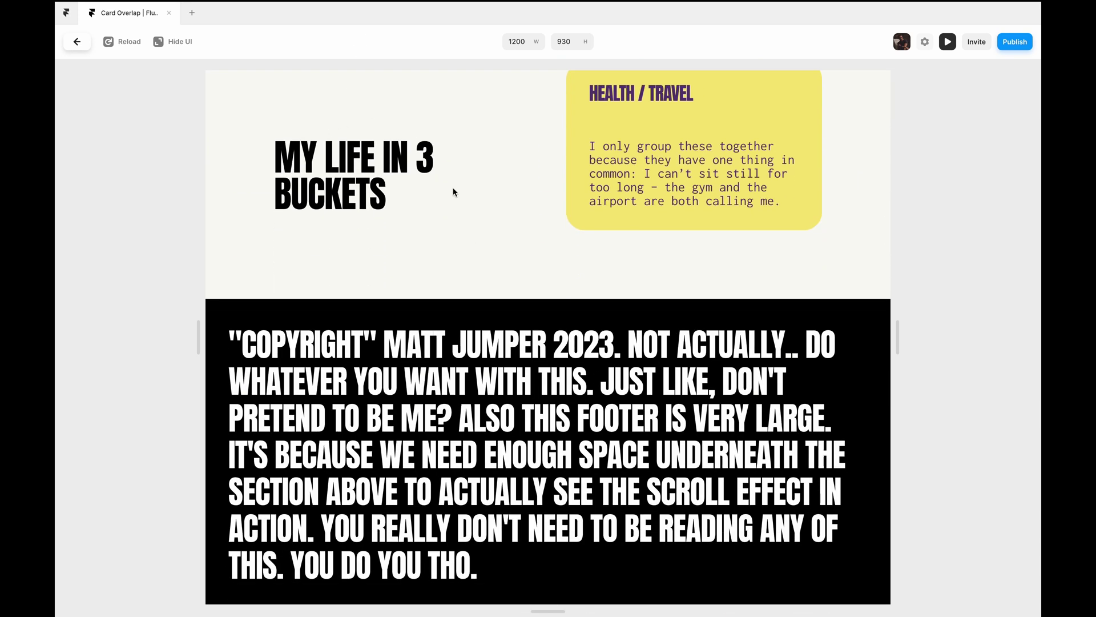
{"action": "key", "text": "Escape"}
Make all three topic cards Sticky with a Top offset of 120
{"action": "left_click", "coordinate": [146, 227]}
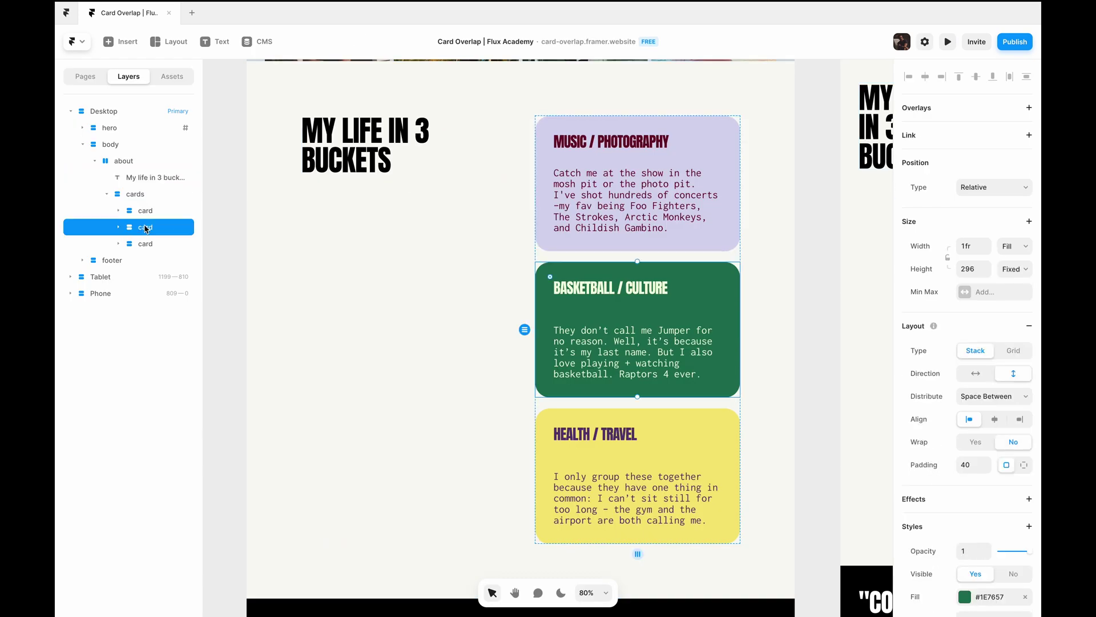
{"action": "left_click", "coordinate": [147, 211]}
{"action": "left_click", "coordinate": [146, 244], "text": "shift"}
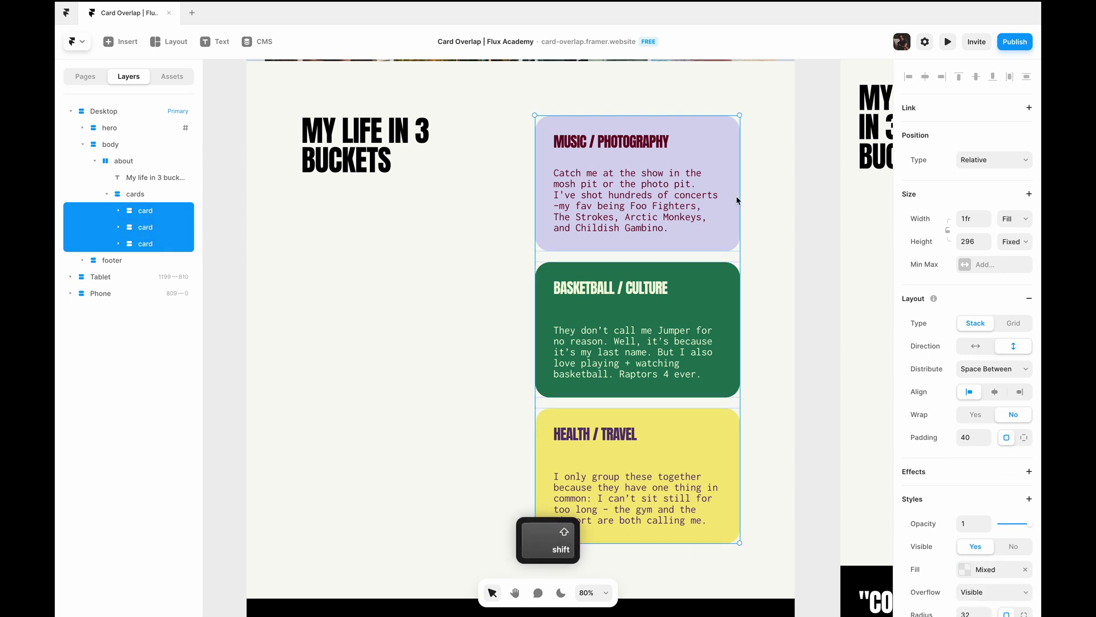
{"action": "left_click", "coordinate": [994, 174]}
{"action": "left_click", "coordinate": [985, 179]}
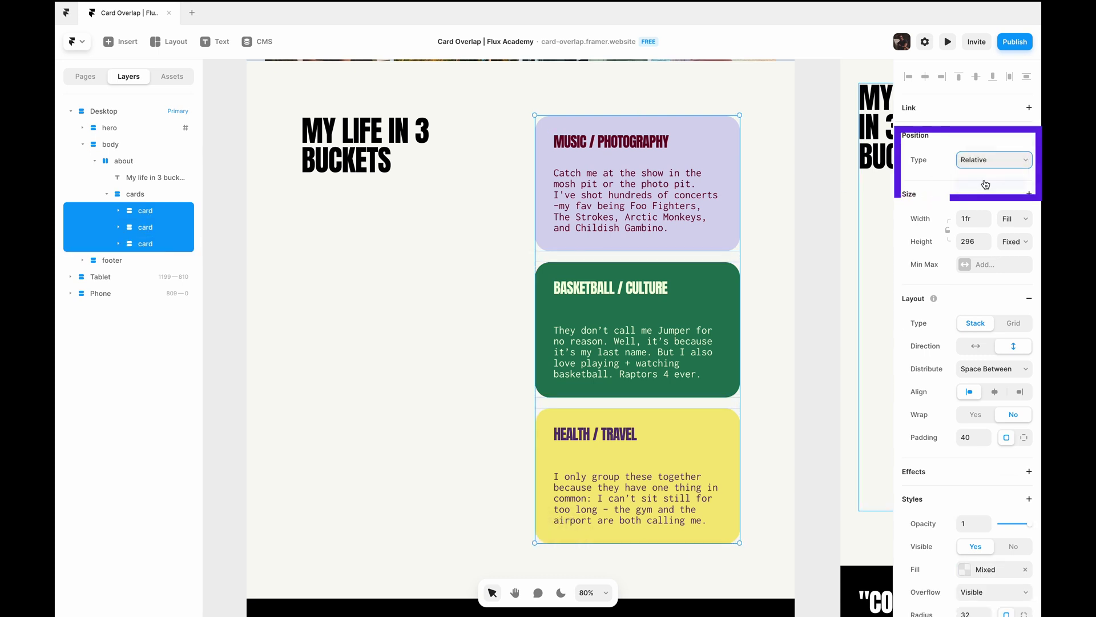
{"action": "left_click", "coordinate": [966, 180]}
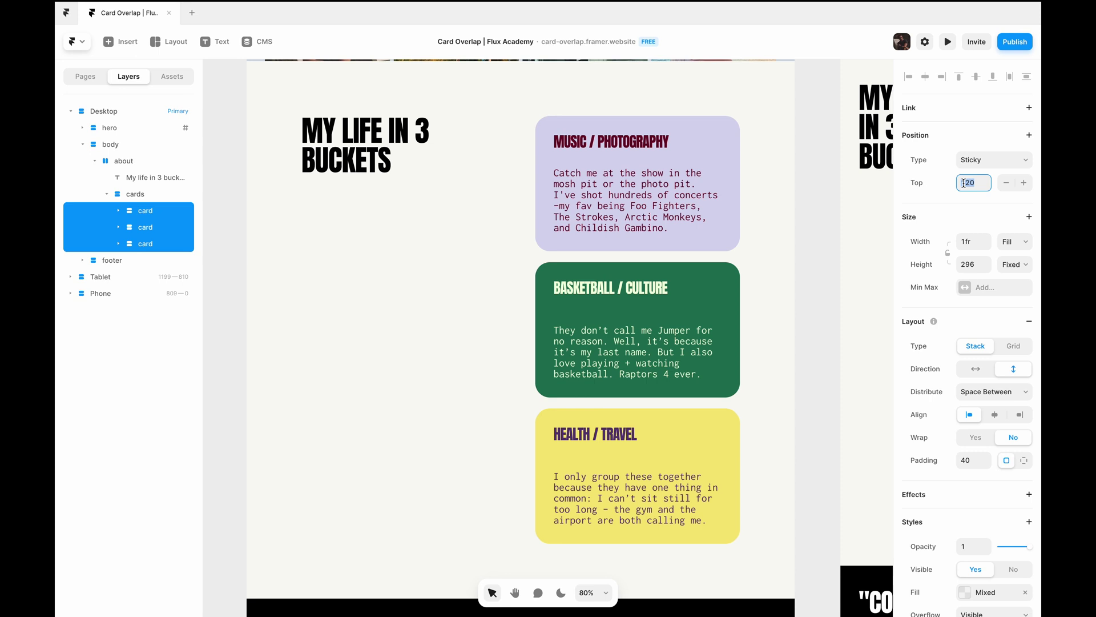
Preview the page and scroll to see the cards stack, then return to the editor
{"action": "left_click", "coordinate": [949, 43]}
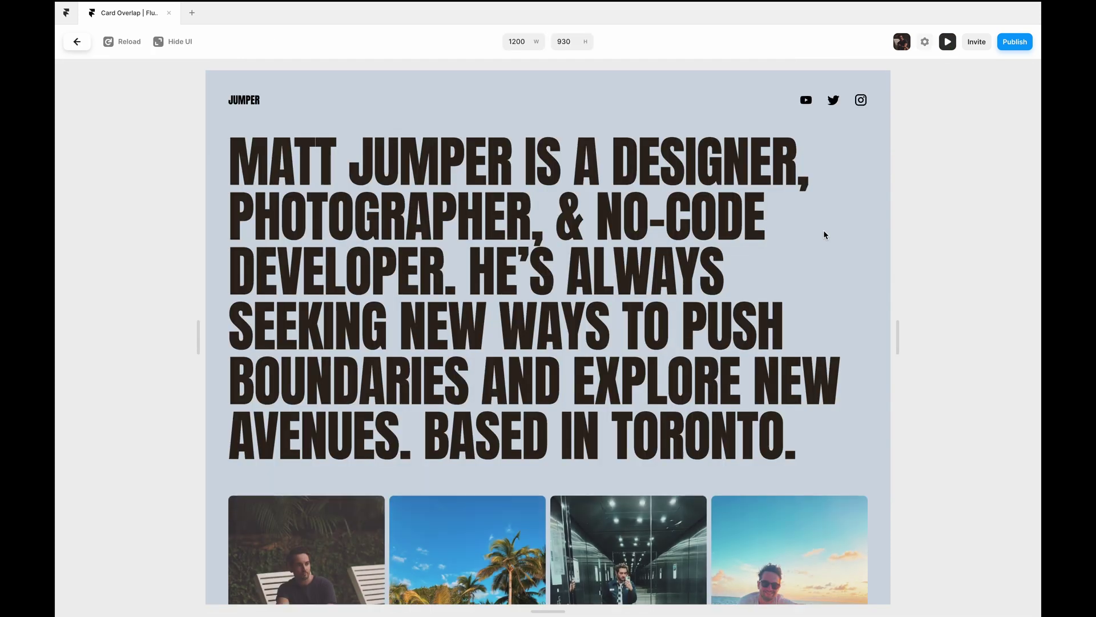
{"action": "scroll", "coordinate": [823, 229], "scroll_direction": "down", "scroll_amount": 10}
{"action": "scroll", "coordinate": [865, 232], "scroll_direction": "down", "scroll_amount": 4}
{"action": "scroll", "coordinate": [865, 232], "scroll_direction": "up", "scroll_amount": 6}
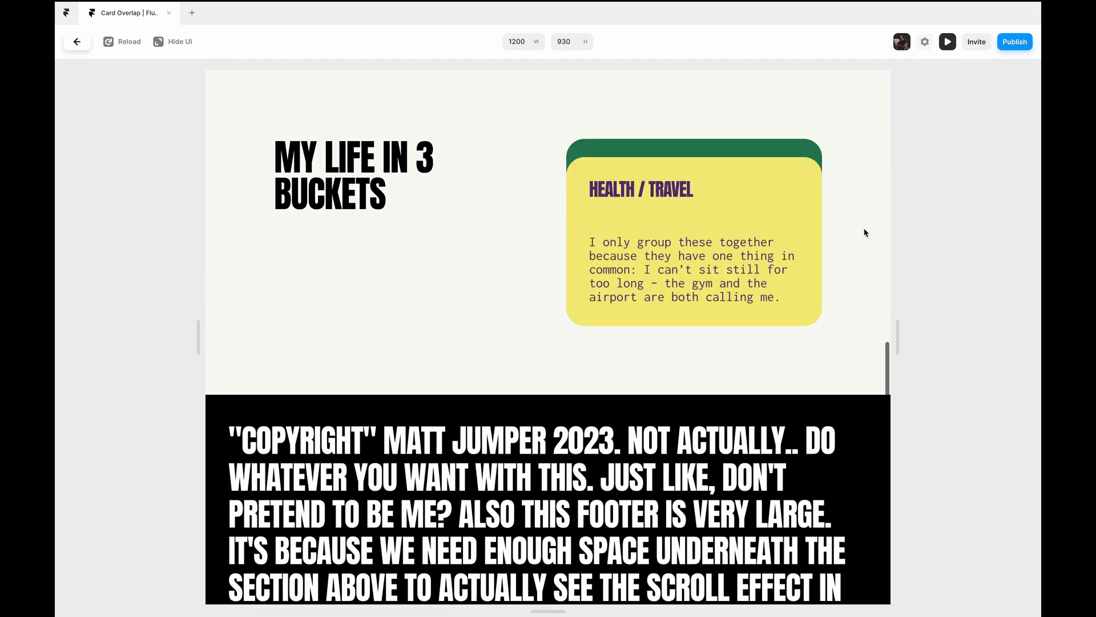
{"action": "scroll", "coordinate": [865, 232], "scroll_direction": "down", "scroll_amount": 4}
{"action": "scroll", "coordinate": [865, 233], "scroll_direction": "down", "scroll_amount": 6}
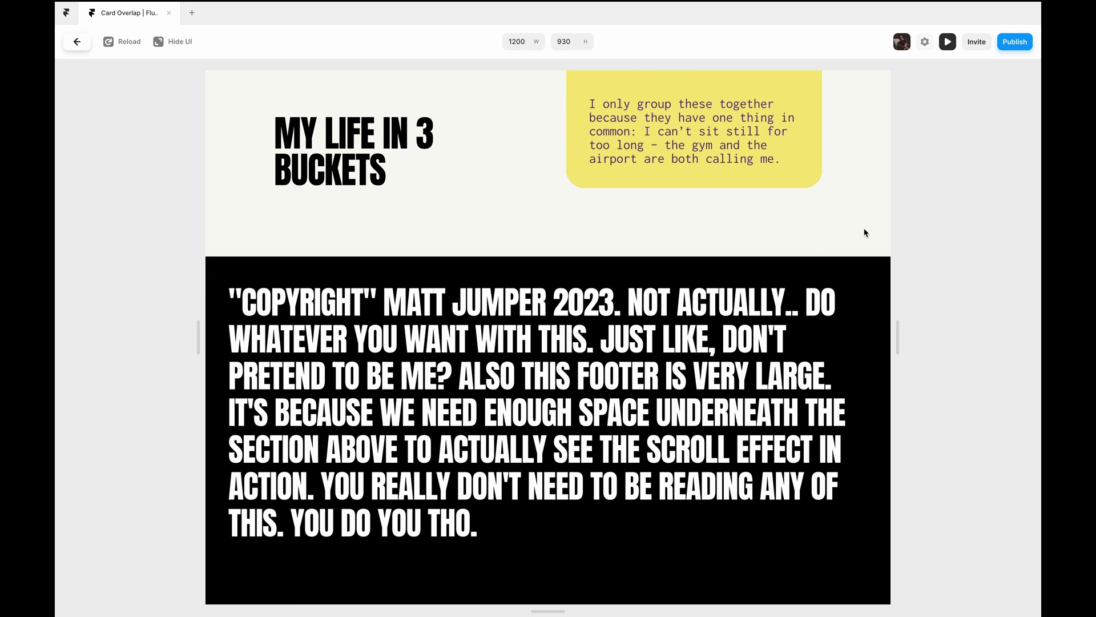
{"action": "key", "text": "Escape"}
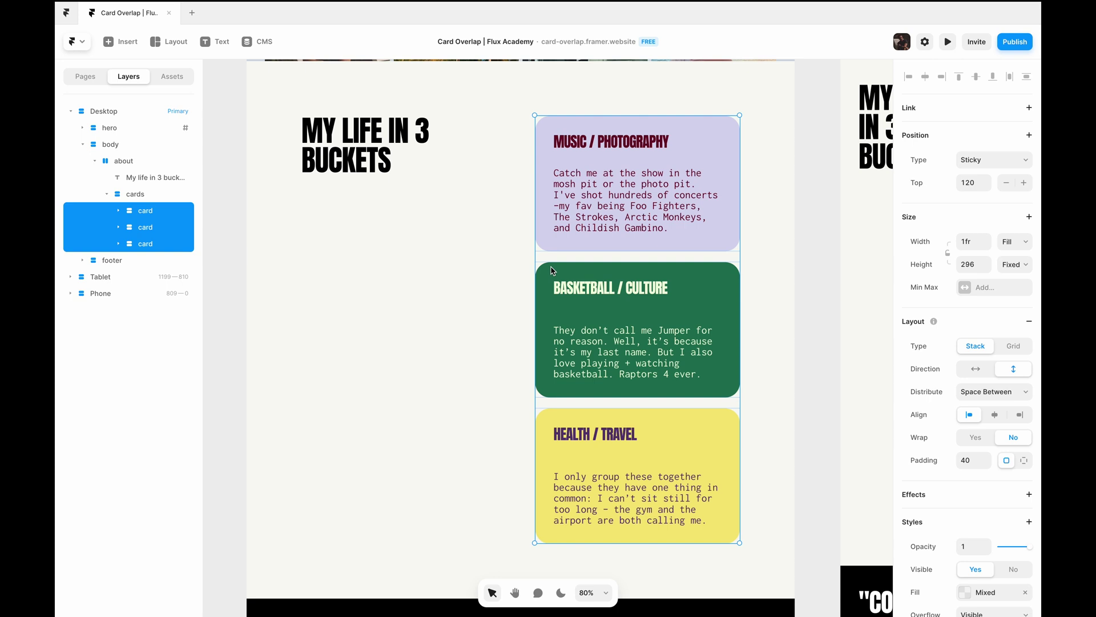
Clear the three-card selection and click through the Music / Photography, second and third card layers
{"action": "left_click", "coordinate": [839, 218]}
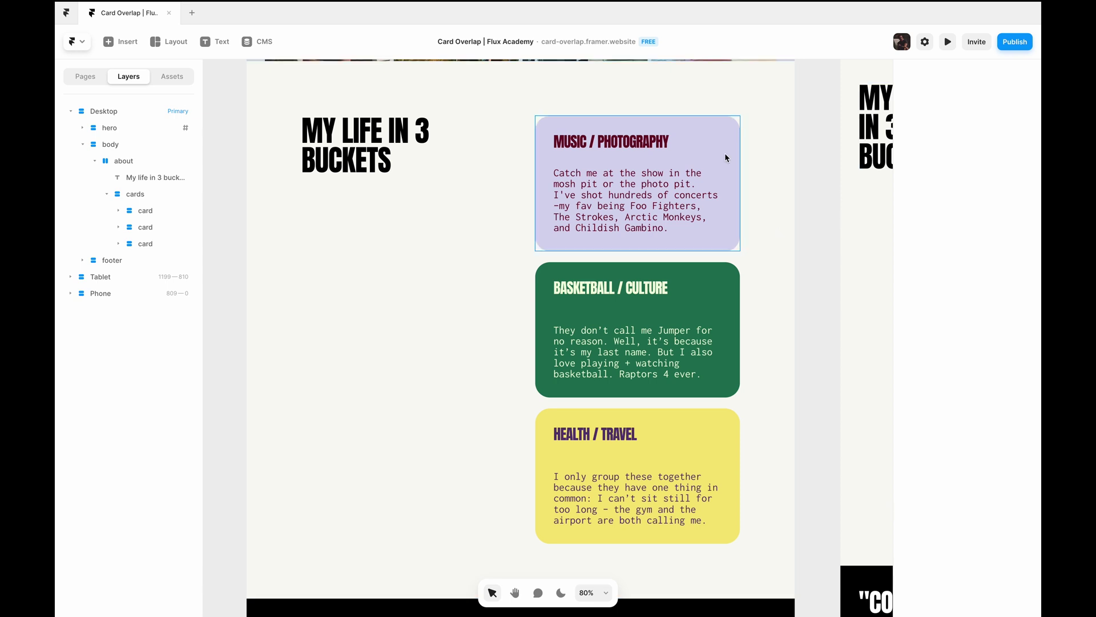
{"action": "left_click", "coordinate": [708, 156]}
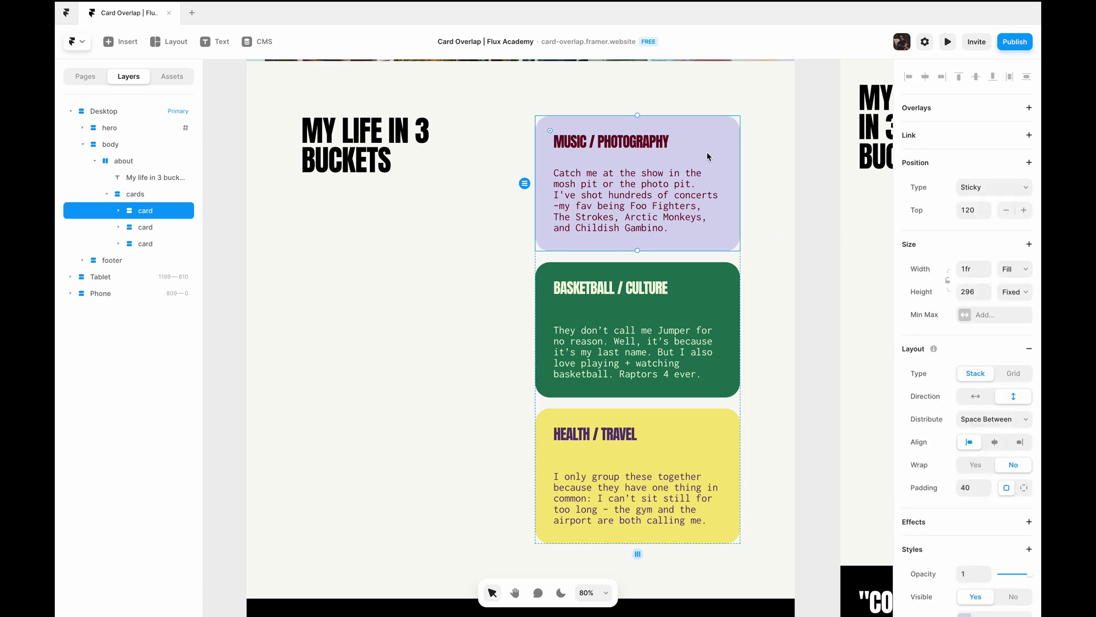
{"action": "left_click", "coordinate": [149, 227]}
{"action": "left_click", "coordinate": [162, 246], "text": "super"}
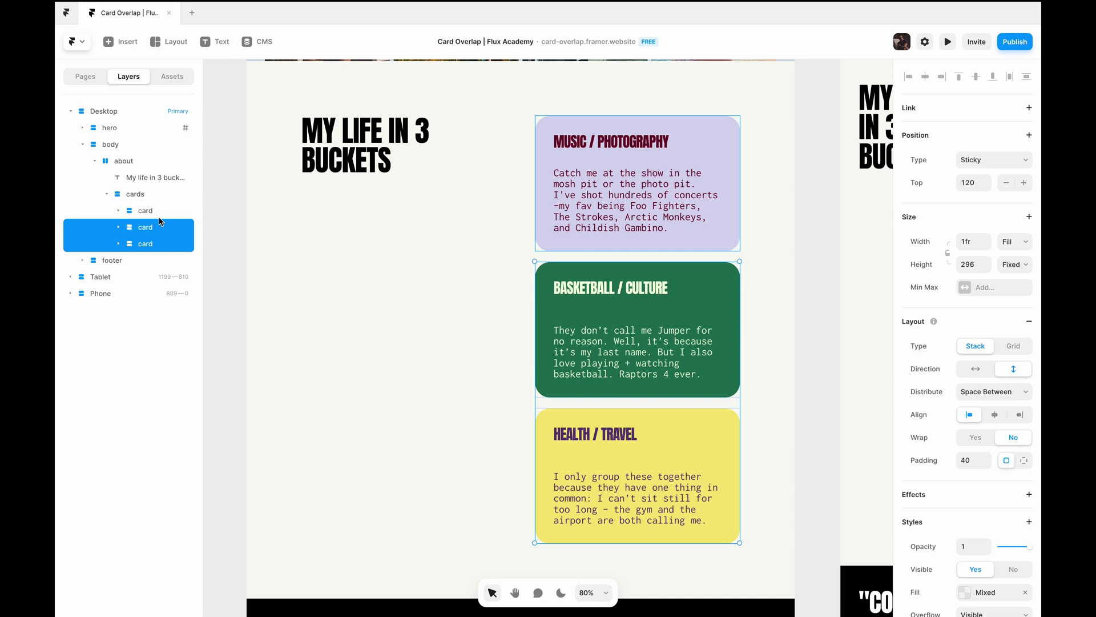
Add a Scroll Transform to the Basketball / Culture card with From opacity 1 and scale 1
{"action": "left_click", "coordinate": [161, 224]}
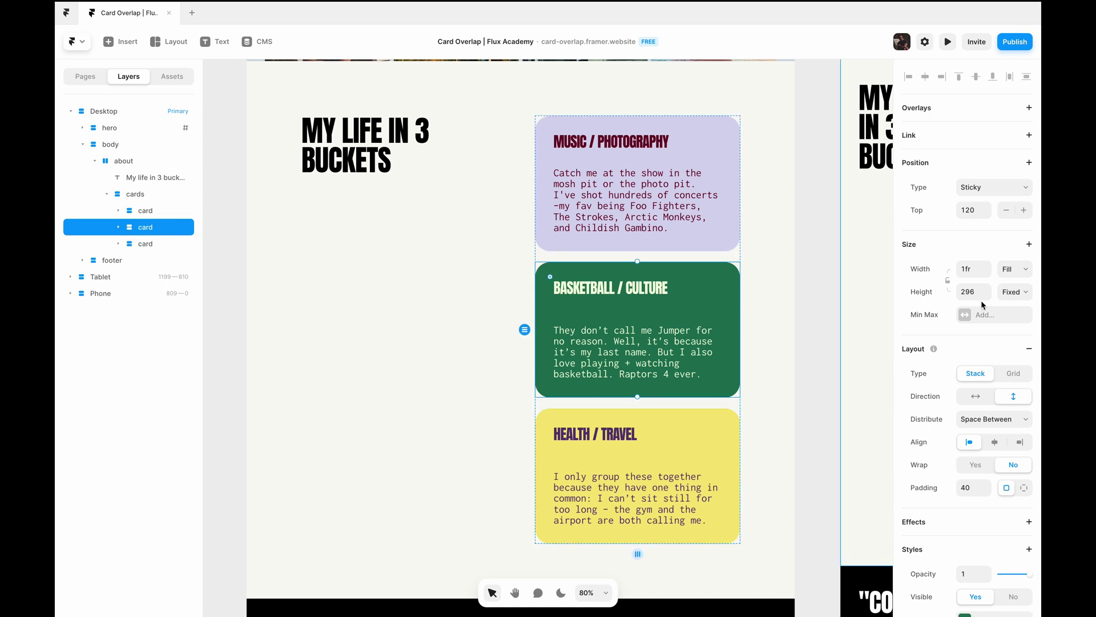
{"action": "scroll", "coordinate": [966, 334], "scroll_direction": "down", "scroll_amount": 3}
{"action": "left_click", "coordinate": [1028, 441]}
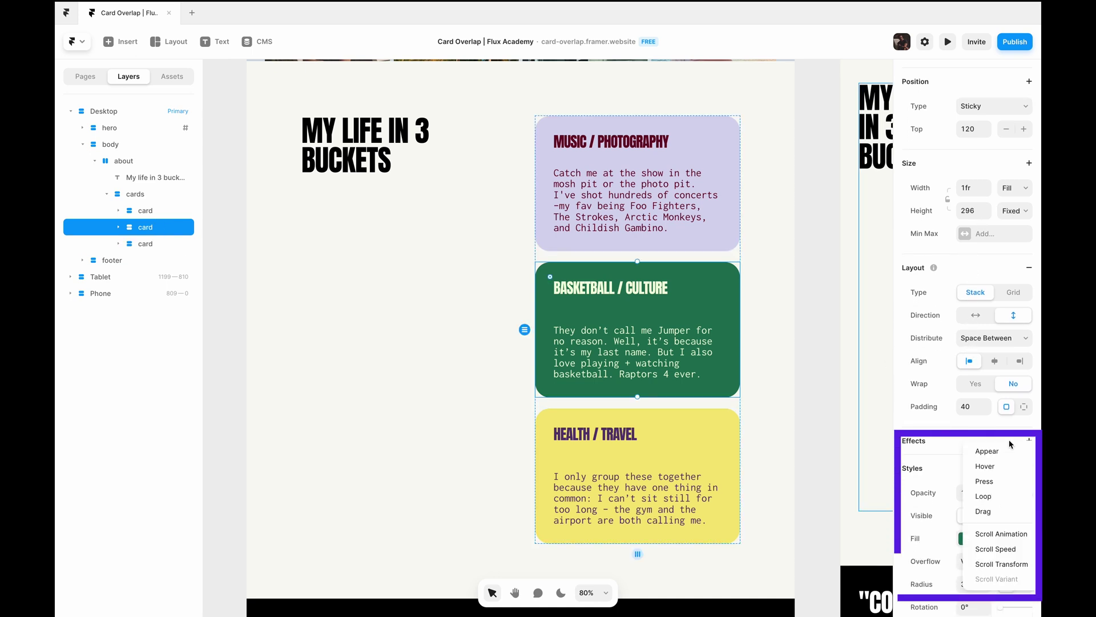
{"action": "left_click", "coordinate": [1017, 564]}
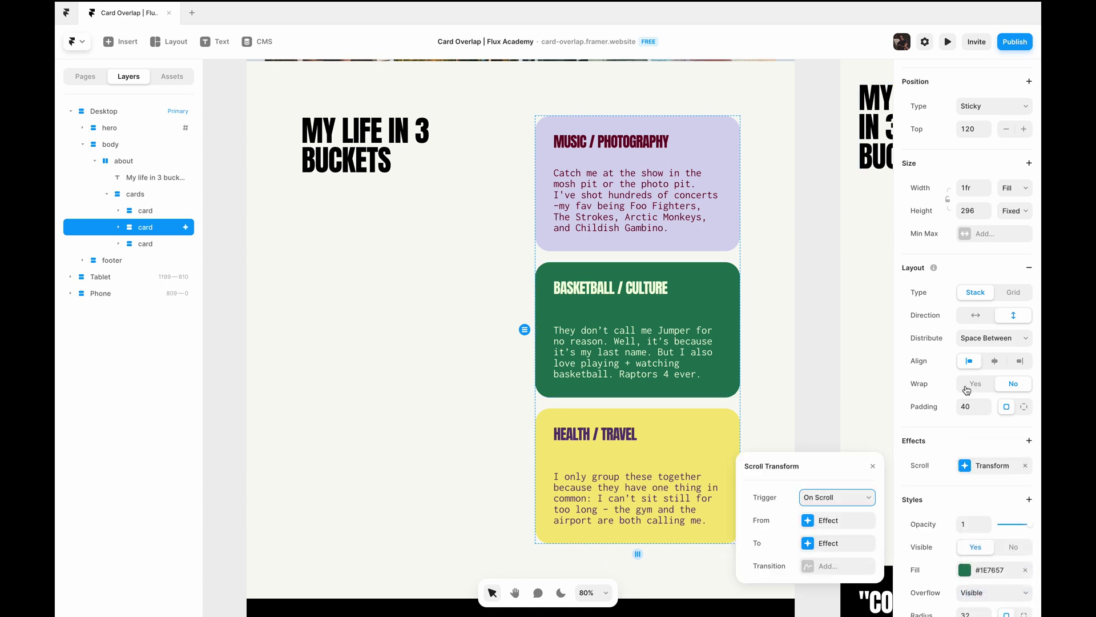
{"action": "left_click", "coordinate": [838, 515]}
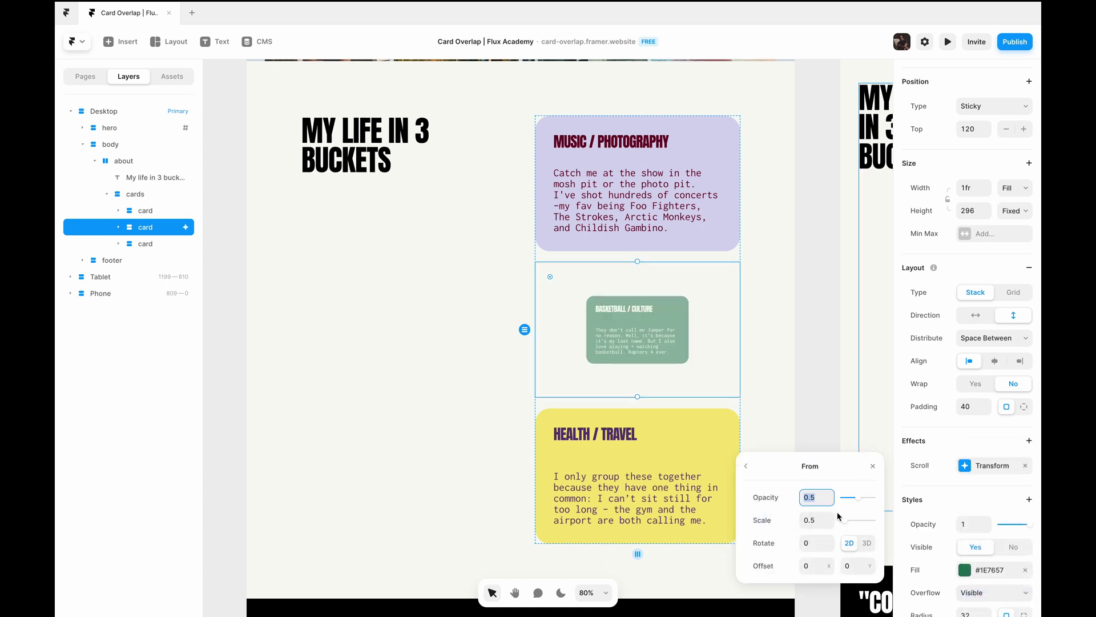
{"action": "type", "text": "1"}
{"action": "key", "text": "Tab"}
{"action": "type", "text": "1"}
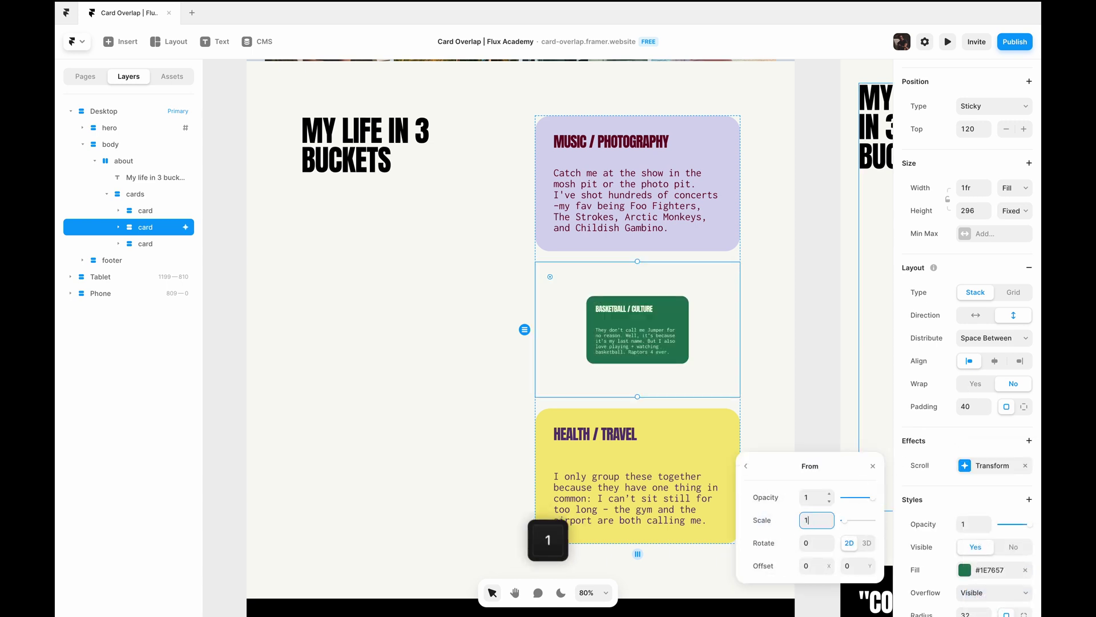
{"action": "key", "text": "Tab"}
{"action": "left_click", "coordinate": [746, 466]}
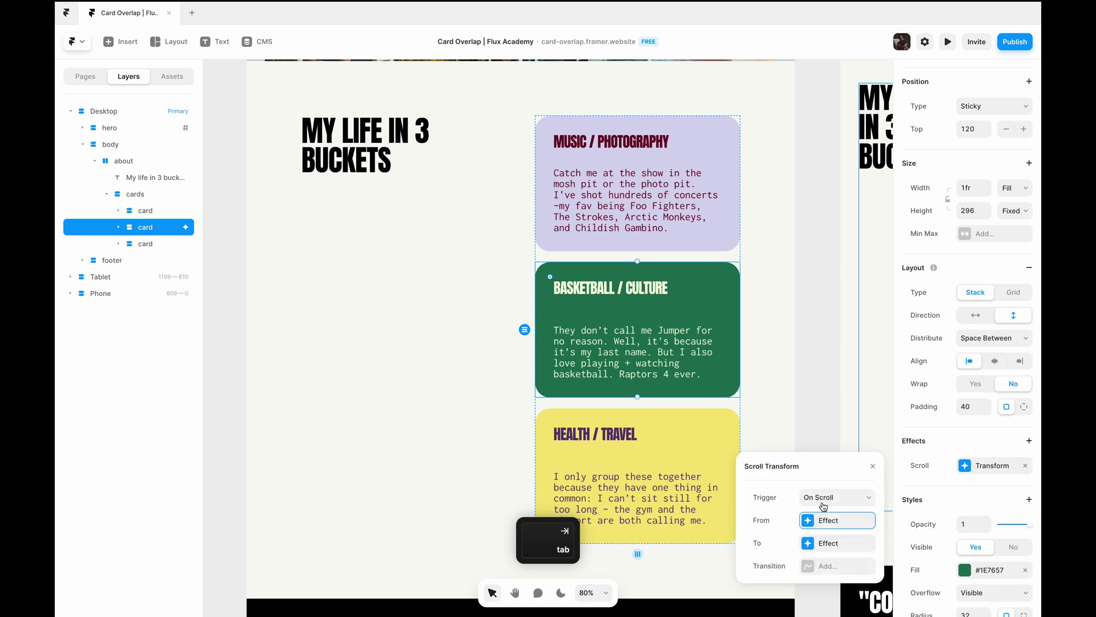
Set the scroll transform's To rotation to 16°
{"action": "left_click", "coordinate": [844, 543]}
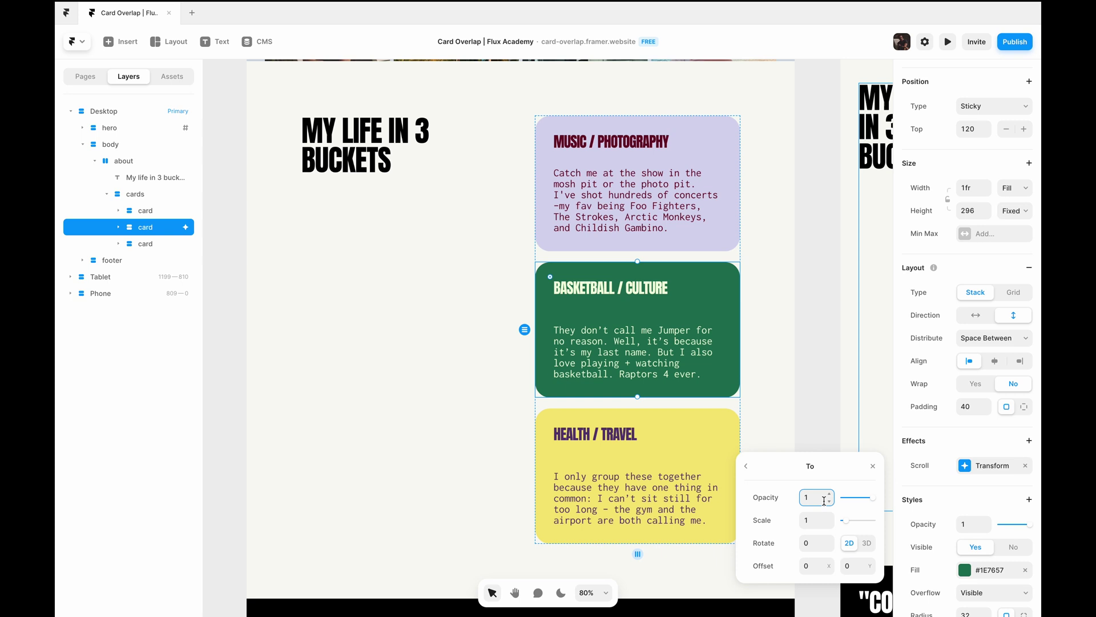
{"action": "key", "text": "super+a"}
{"action": "key", "text": "Tab"}
{"action": "key", "text": "Tab"}
{"action": "type", "text": "16"}
{"action": "key", "text": "Return"}
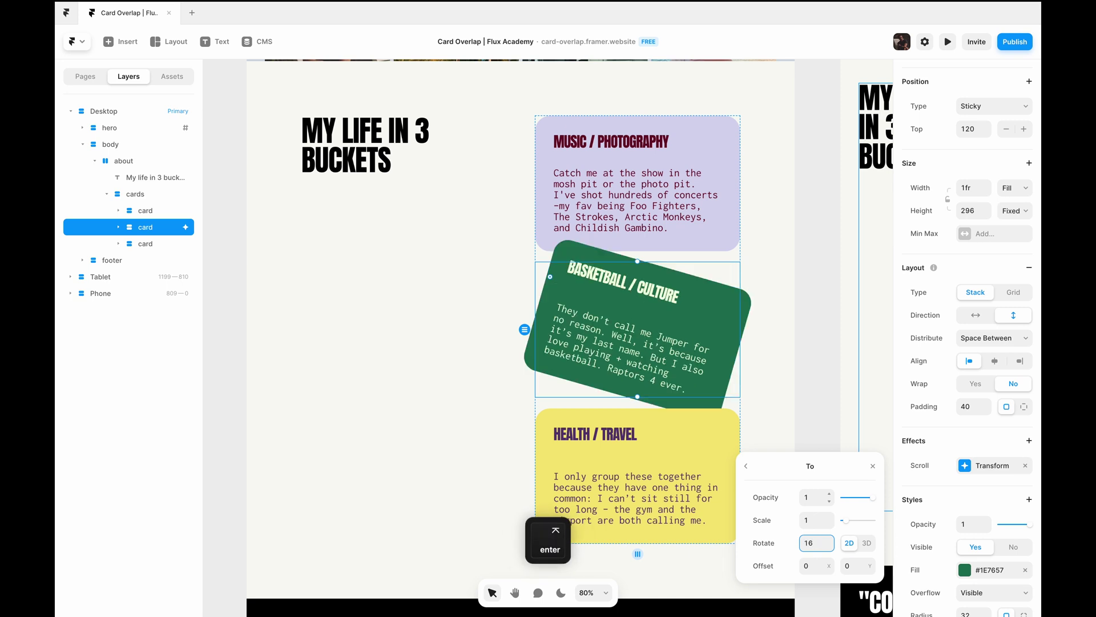
{"action": "left_click", "coordinate": [749, 470]}
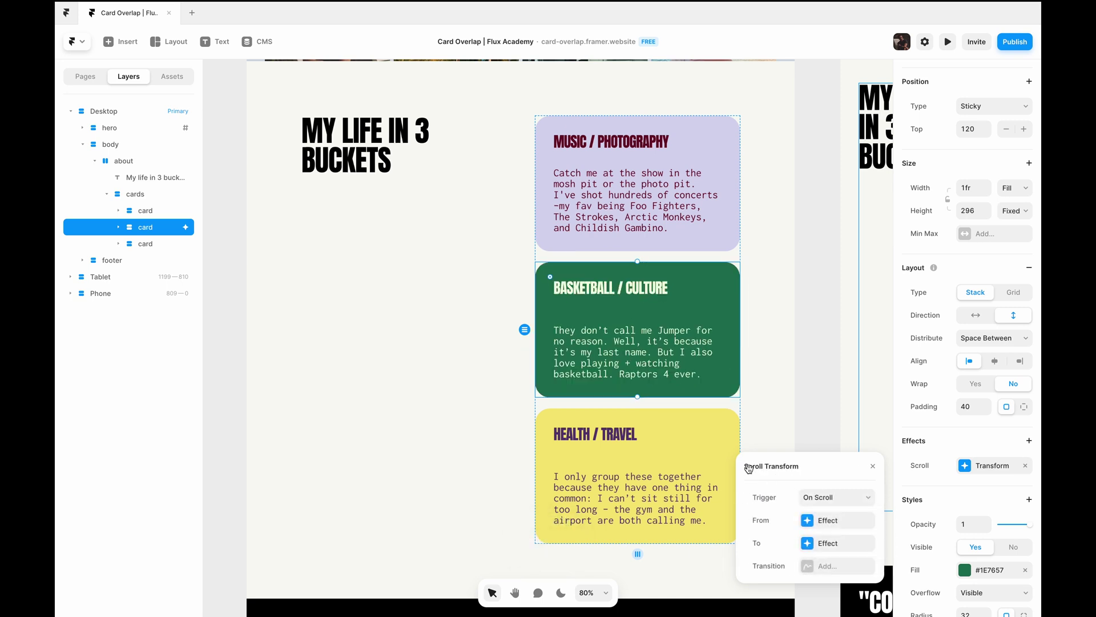
Add a Spring transition with stiffness 200 and damping 64
{"action": "left_click", "coordinate": [838, 568]}
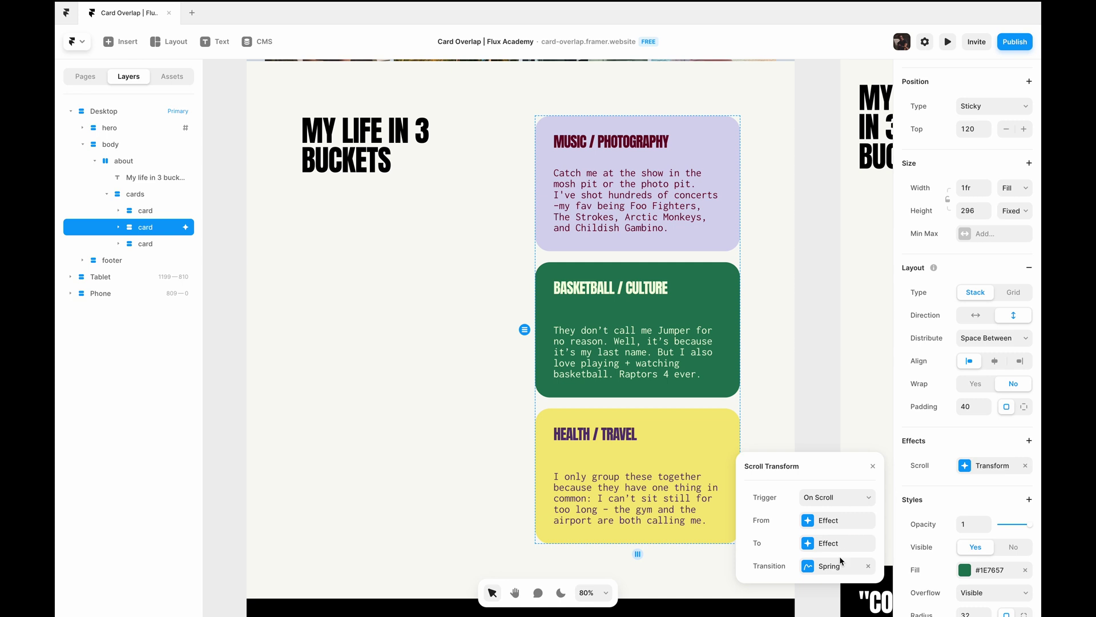
{"action": "left_click", "coordinate": [840, 560]}
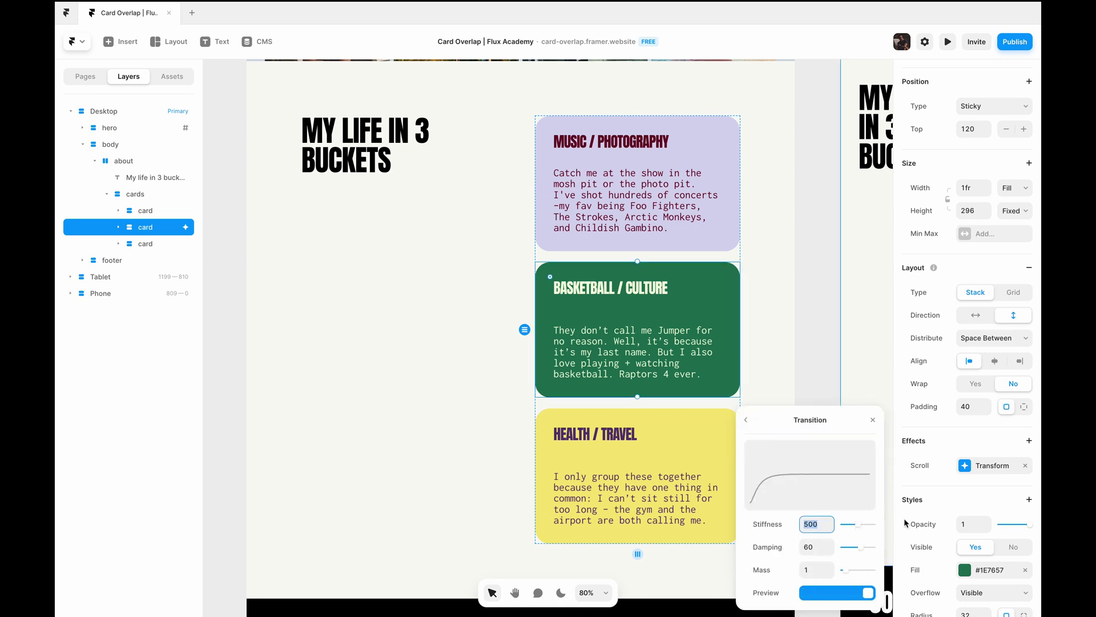
{"action": "type", "text": "200"}
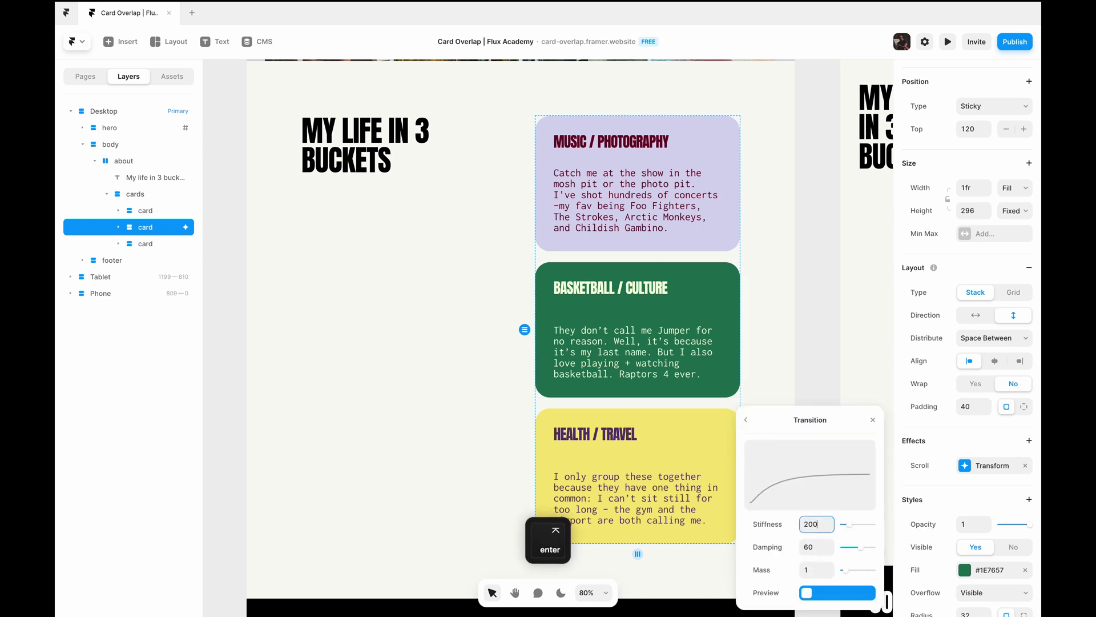
{"action": "key", "text": "Tab"}
{"action": "type", "text": "64"}
{"action": "key", "text": "Return"}
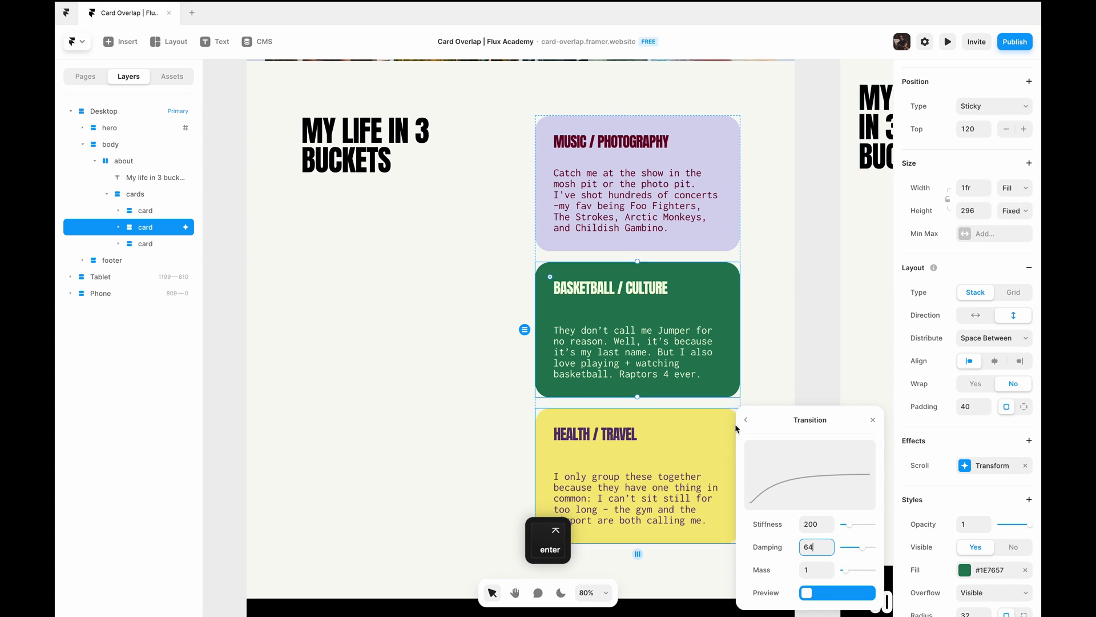
{"action": "left_click", "coordinate": [833, 372]}
{"action": "left_click", "coordinate": [725, 430]}
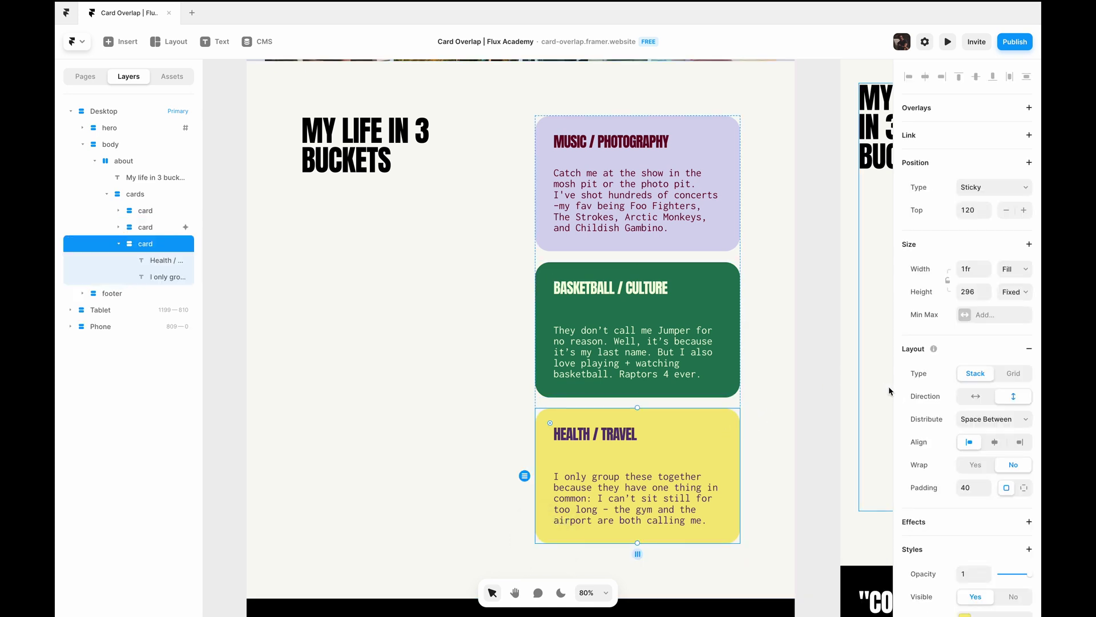
Copy the Basketball / Culture card's effects and paste them onto the Health / Travel card
{"action": "key", "text": "shift+Tab"}
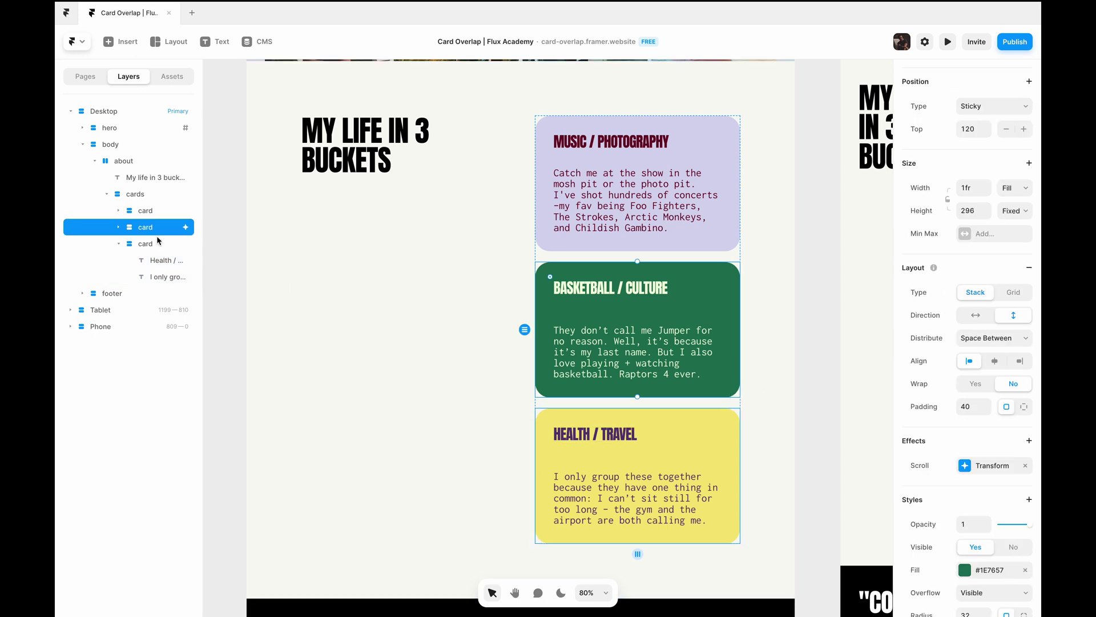
{"action": "right_click", "coordinate": [175, 232]}
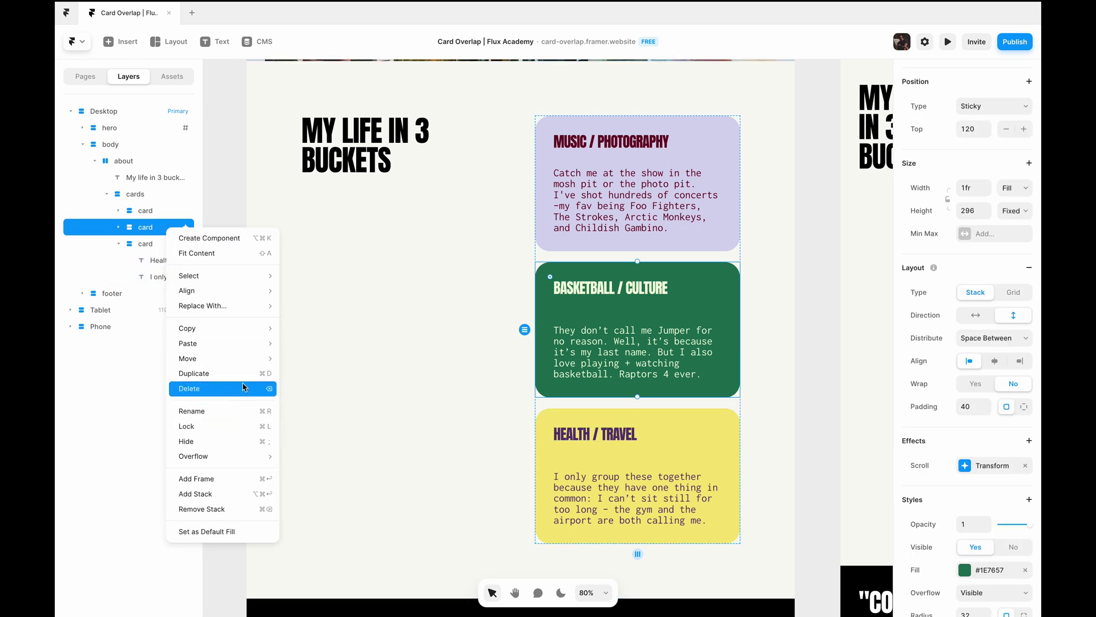
{"action": "mouse_move", "coordinate": [243, 340]}
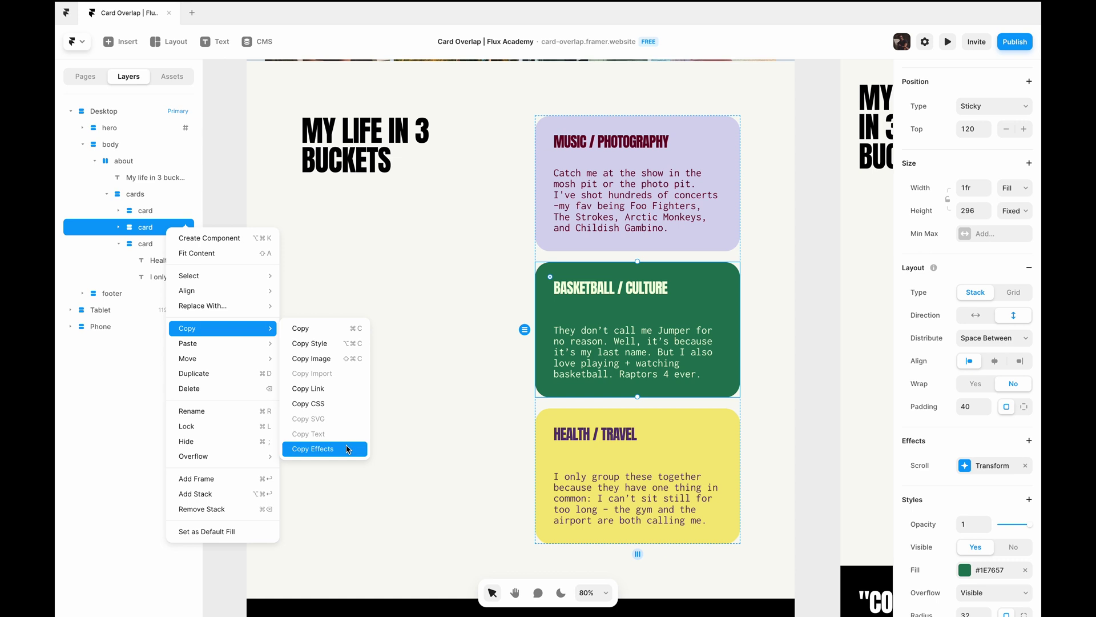
{"action": "left_click", "coordinate": [348, 448]}
{"action": "left_click", "coordinate": [150, 244]}
{"action": "right_click", "coordinate": [153, 249]}
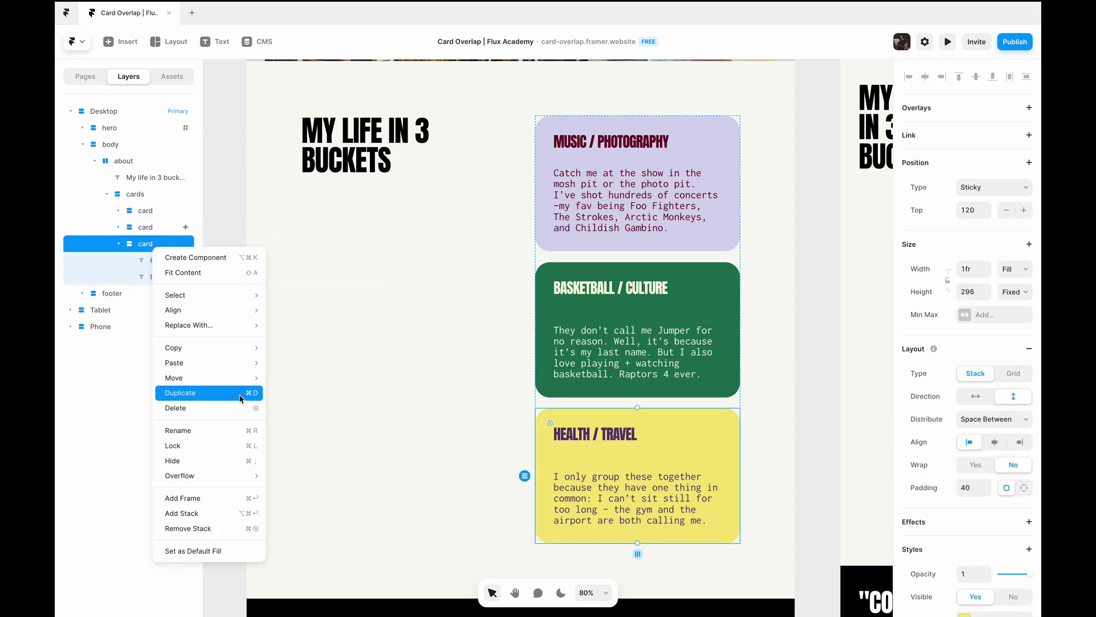
{"action": "mouse_move", "coordinate": [246, 363]}
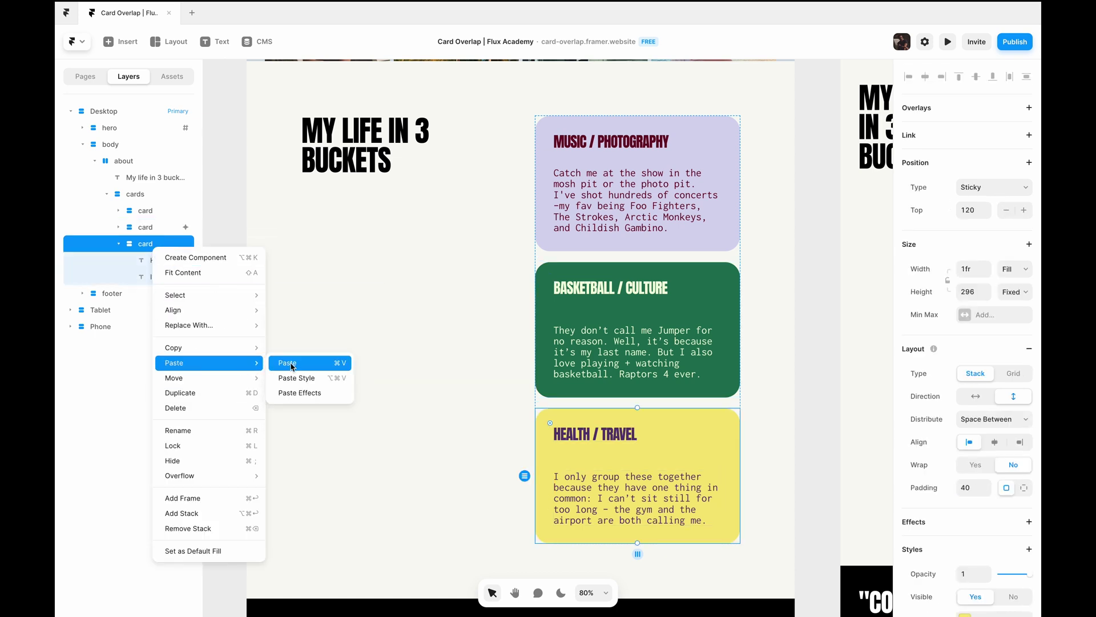
{"action": "left_click", "coordinate": [319, 394]}
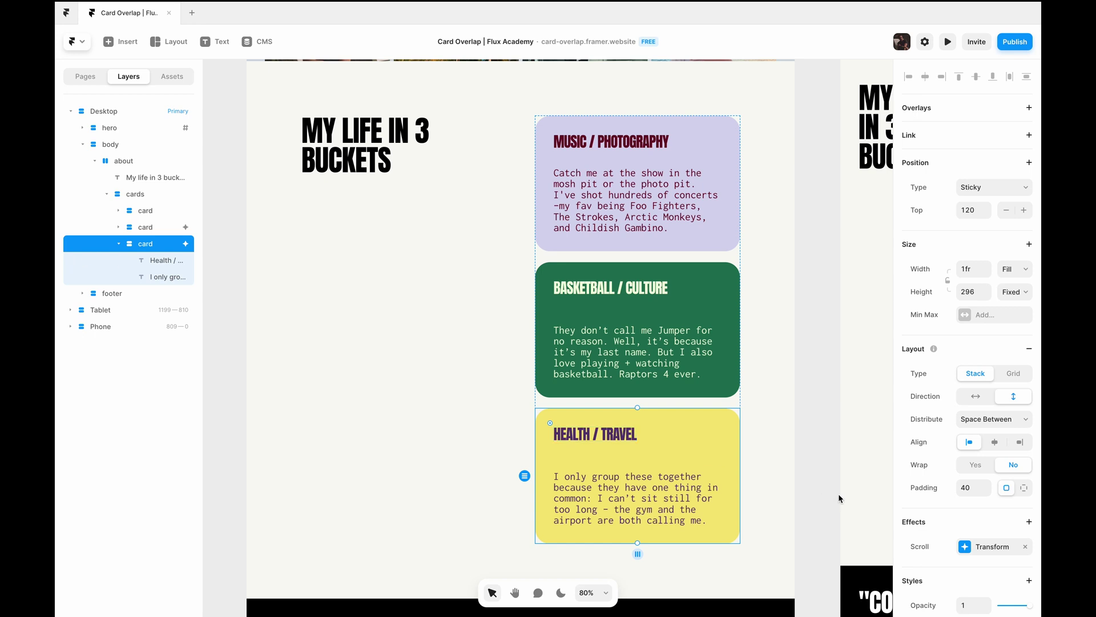
Change the yellow card's scroll transform To rotation to -16°
{"action": "left_click", "coordinate": [992, 548]}
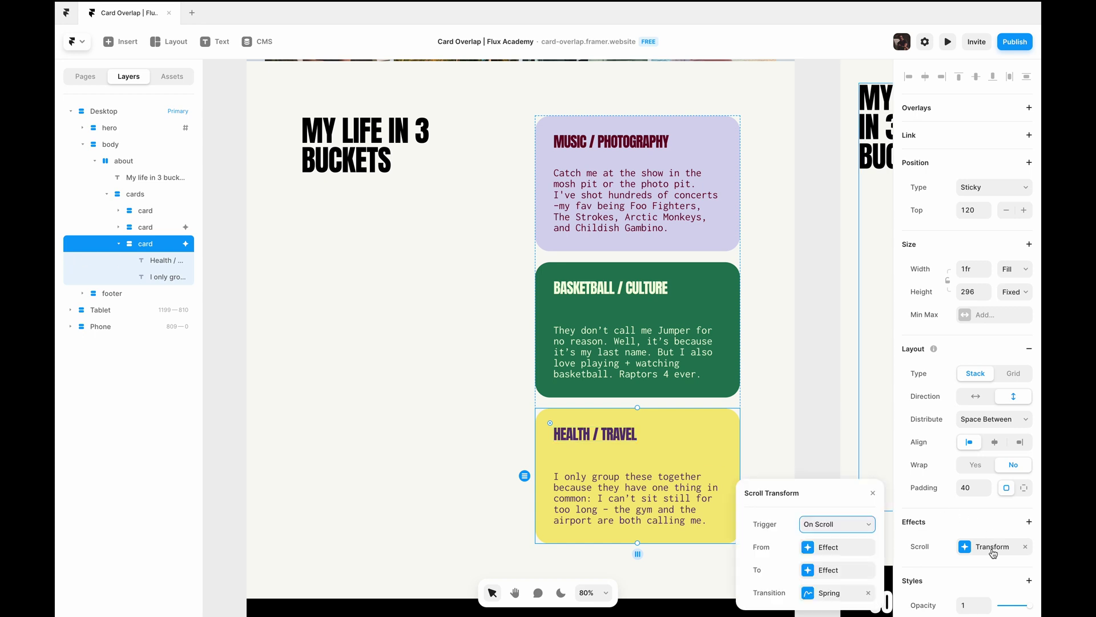
{"action": "left_click", "coordinate": [833, 570]}
{"action": "left_click", "coordinate": [819, 569]}
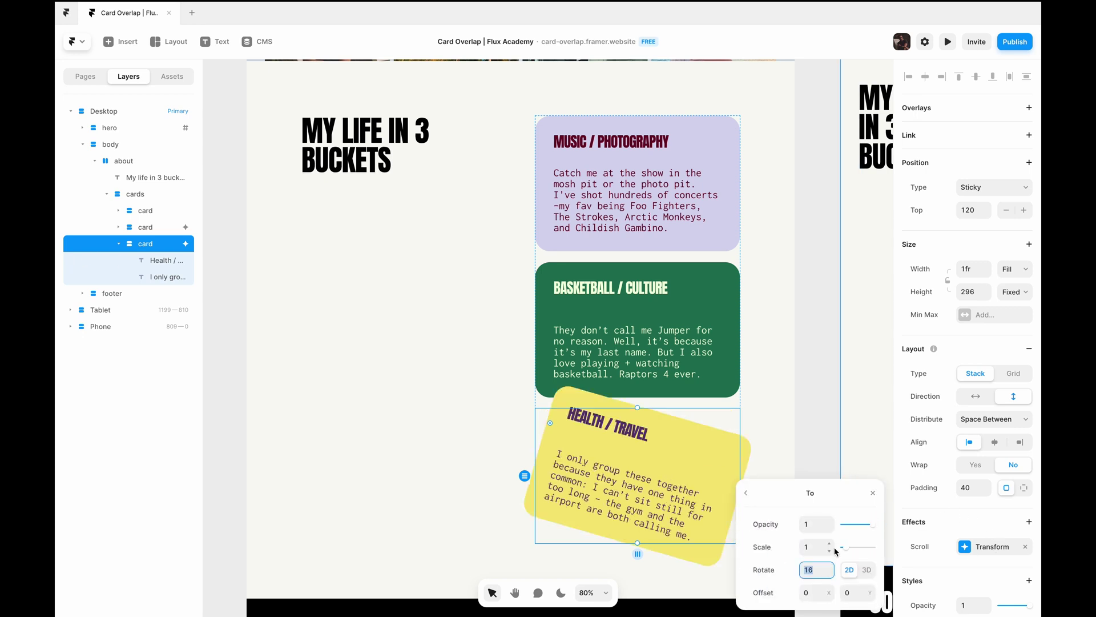
{"action": "type", "text": "-16"}
{"action": "key", "text": "Return"}
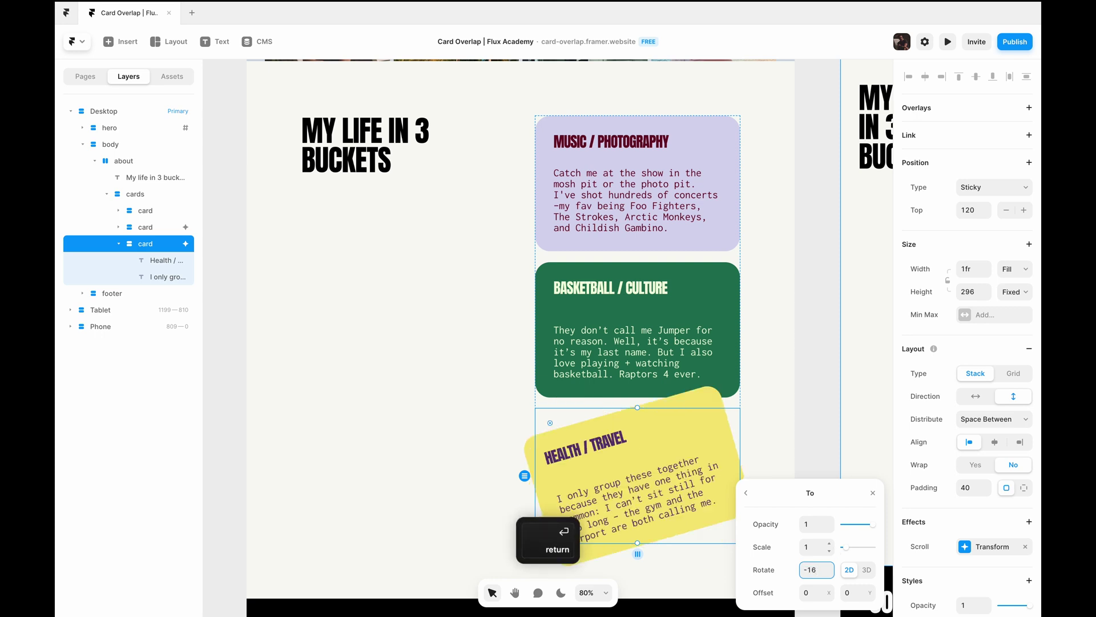
Preview the site and scroll through 'My life in 3 buckets' to watch the green and yellow cards tilt and stack
{"action": "left_click", "coordinate": [948, 41]}
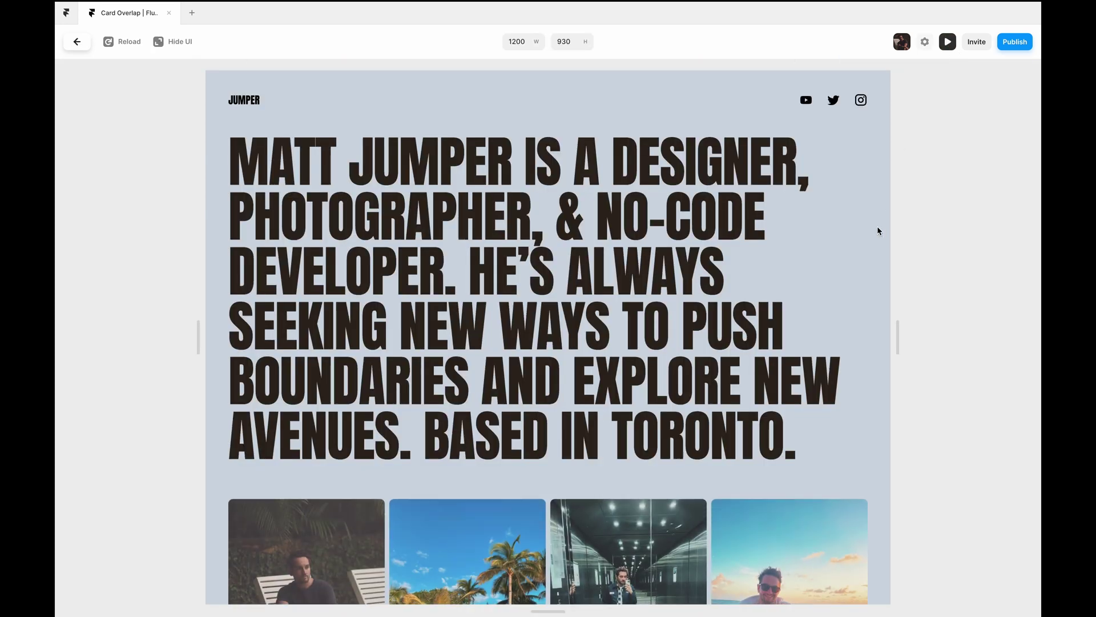
{"action": "scroll", "coordinate": [878, 230], "scroll_direction": "down", "scroll_amount": 10}
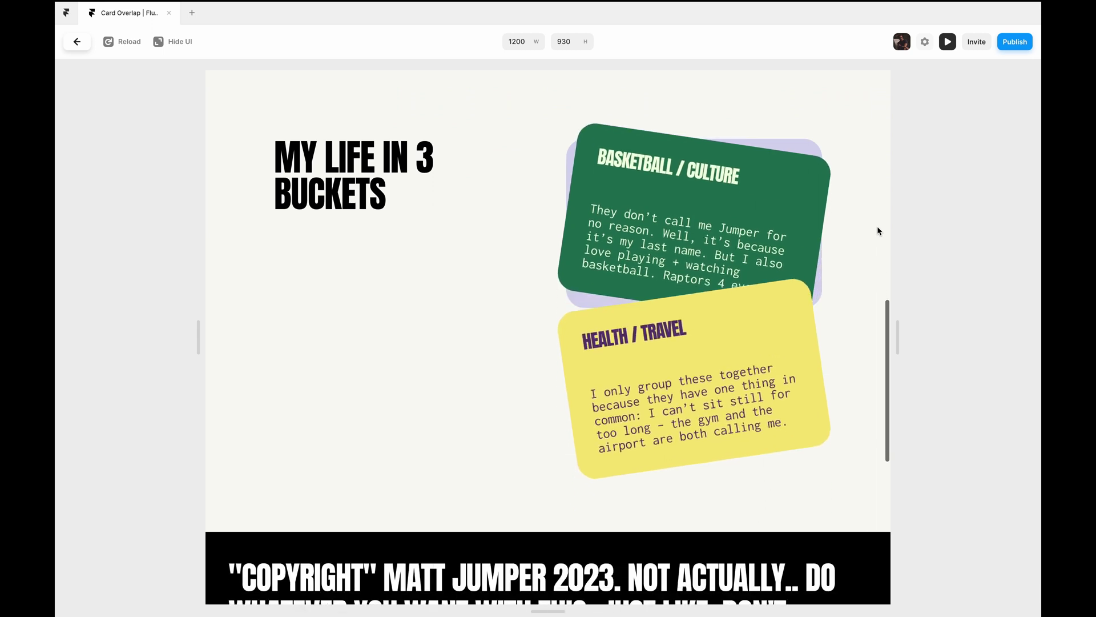
{"action": "scroll", "coordinate": [878, 230], "scroll_direction": "down", "scroll_amount": 8}
{"action": "scroll", "coordinate": [877, 230], "scroll_direction": "up", "scroll_amount": 8}
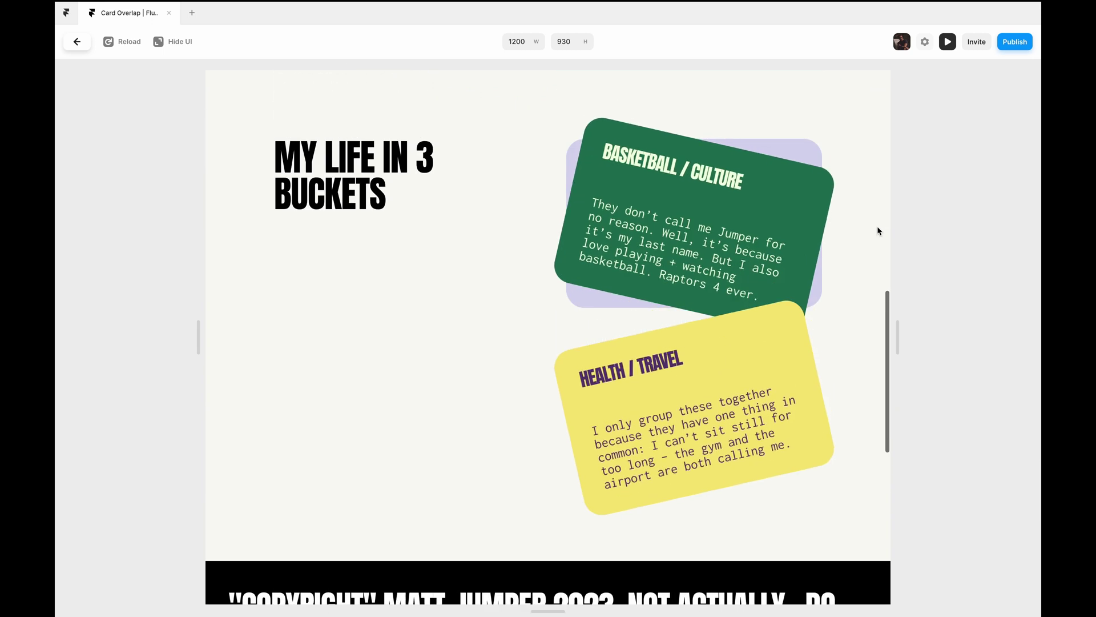